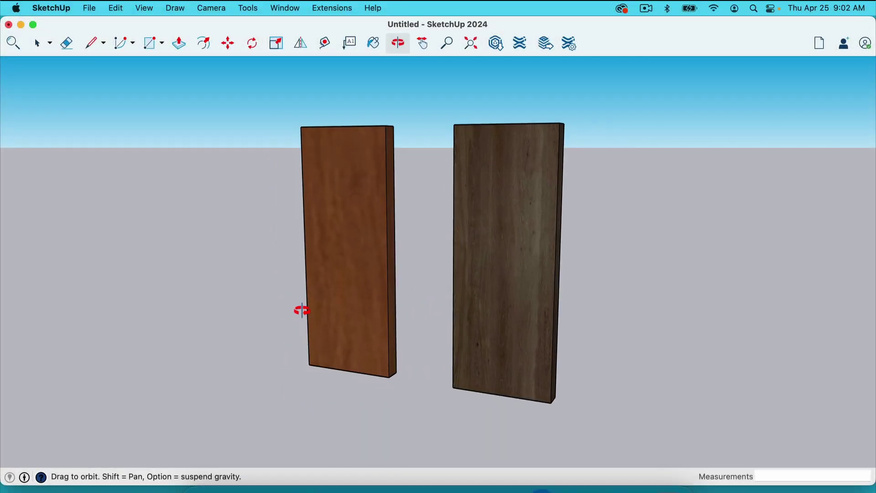
# Orbit the view to face both panels and show their side edges
pyautogui.moveTo(417, 295); pyautogui.dragTo(448, 270)
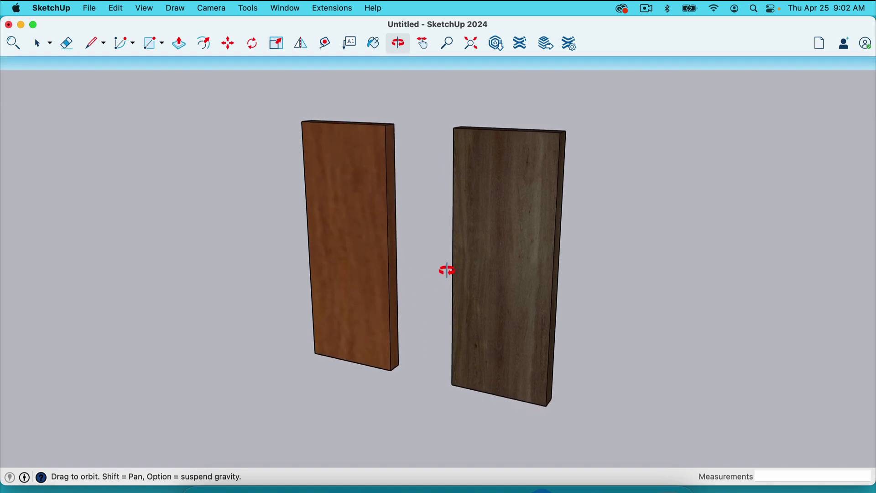
pyautogui.moveTo(362, 272); pyautogui.dragTo(491, 264)
pyautogui.moveTo(383, 278); pyautogui.dragTo(499, 276)
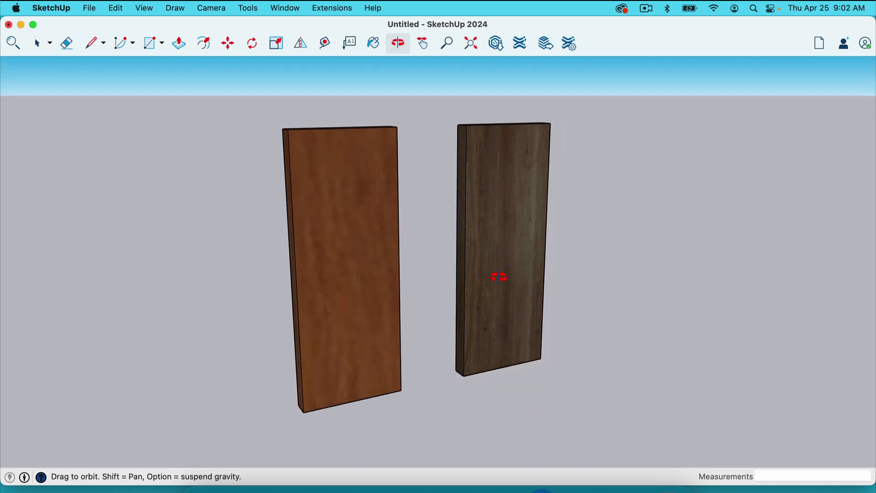
pyautogui.moveTo(402, 290); pyautogui.dragTo(379, 251)
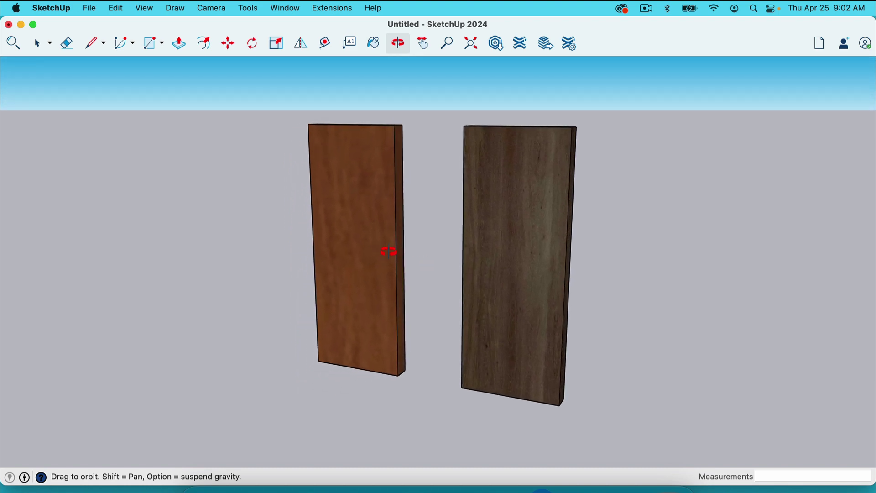
pyautogui.moveTo(416, 229); pyautogui.dragTo(417, 240)
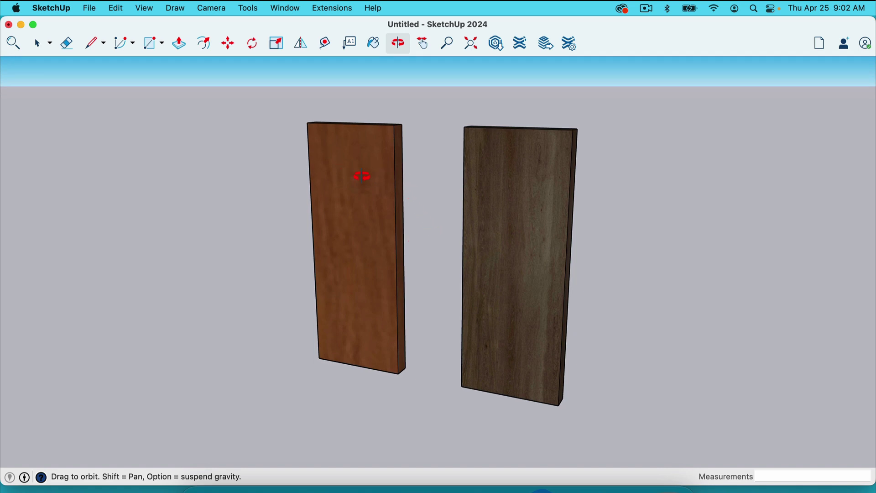
# Check the Wood category in the materials library, then return to the Select tool
pyautogui.press('b')
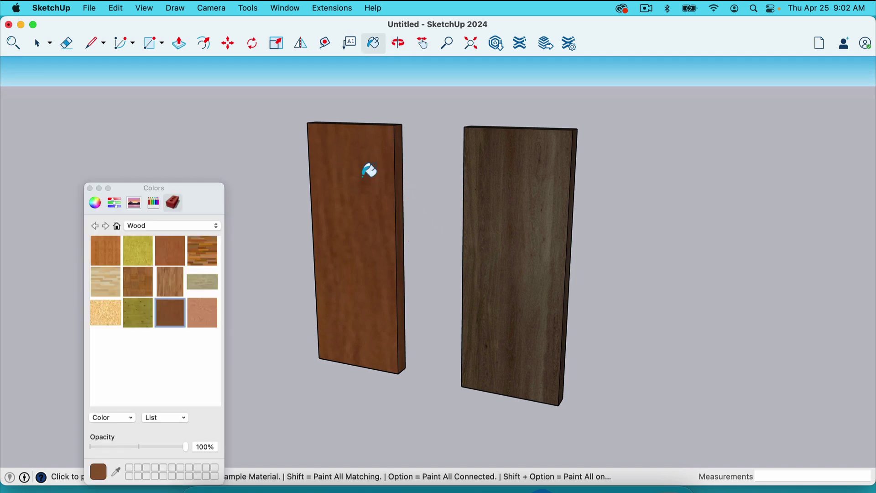
pyautogui.click(150, 226)
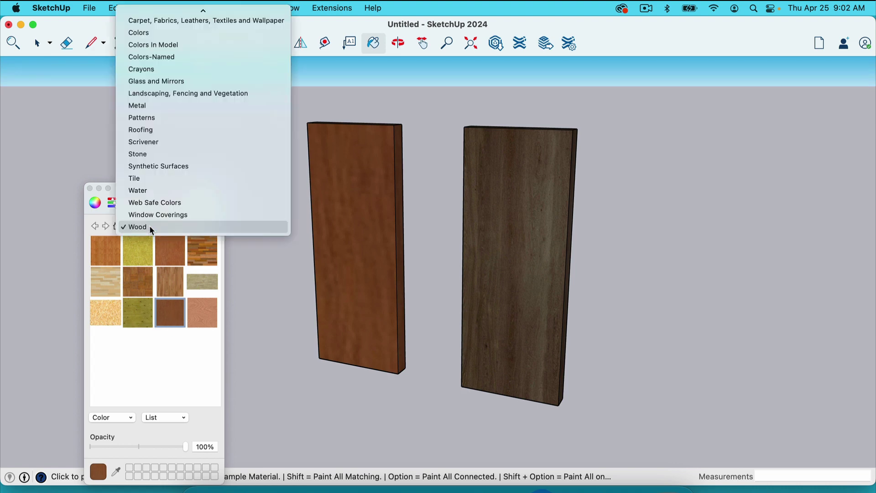
pyautogui.click(149, 226)
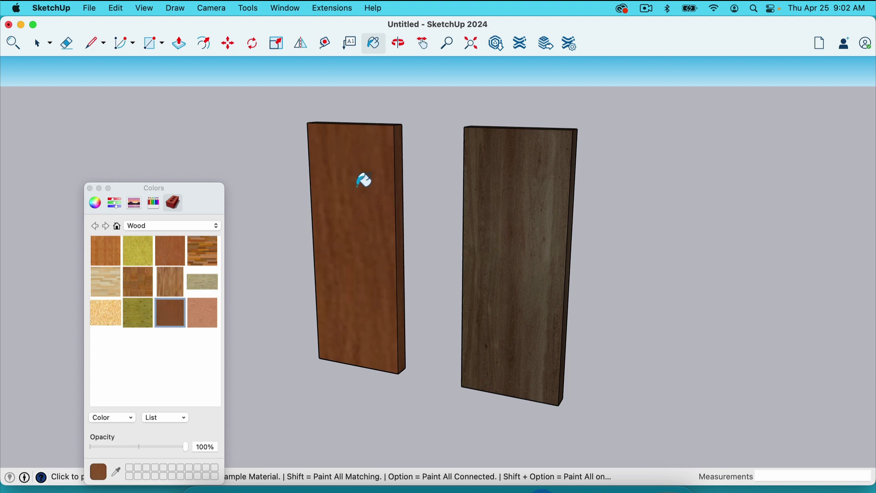
pyautogui.click(90, 188)
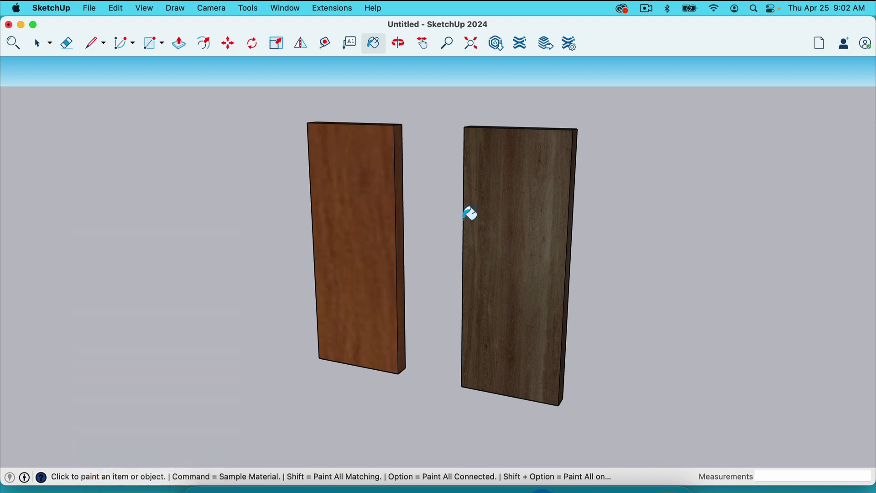
pyautogui.press('space')
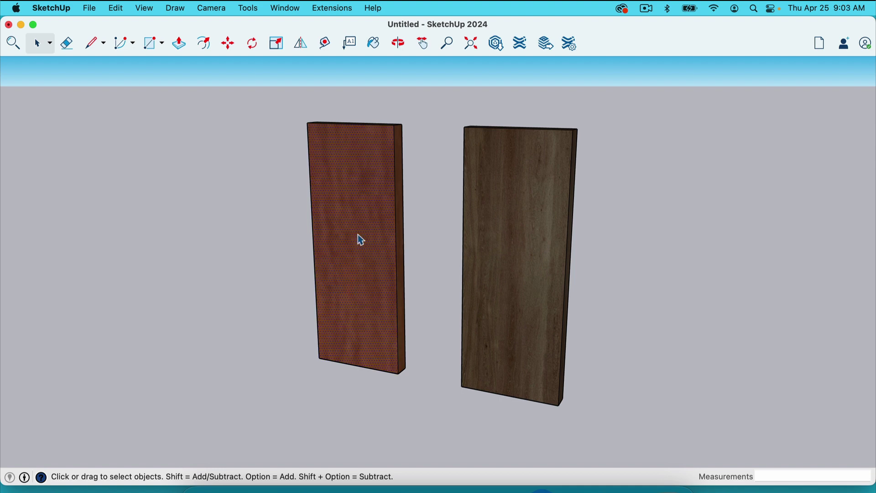
pyautogui.press('b')
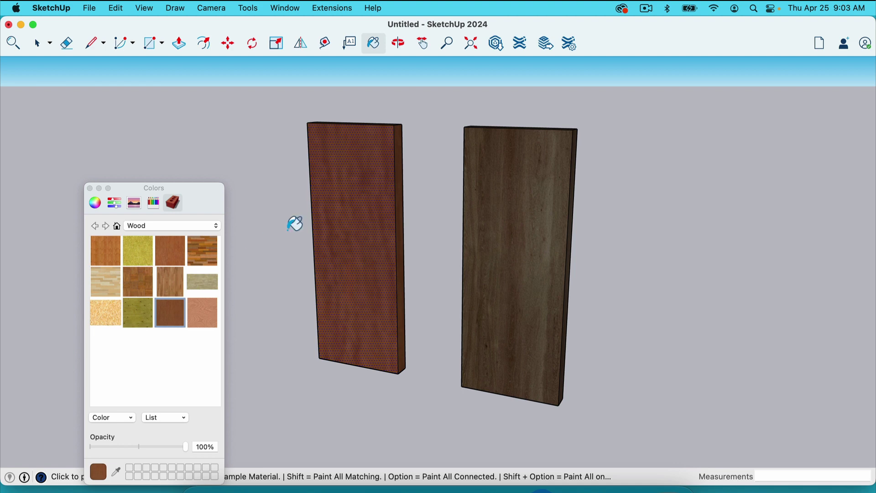
pyautogui.click(90, 188)
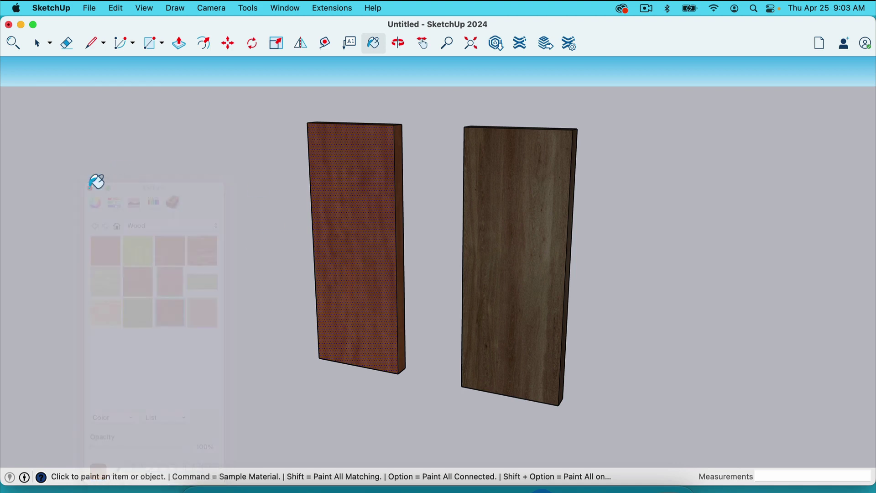
pyautogui.press('space')
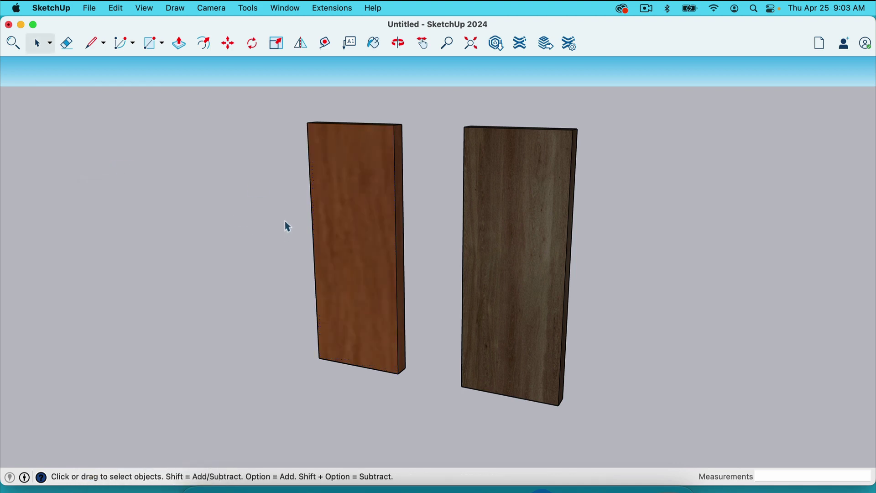
# Orbit and zoom around the two panels to inspect them
pyautogui.press('o')
pyautogui.moveTo(290, 226); pyautogui.dragTo(349, 286)
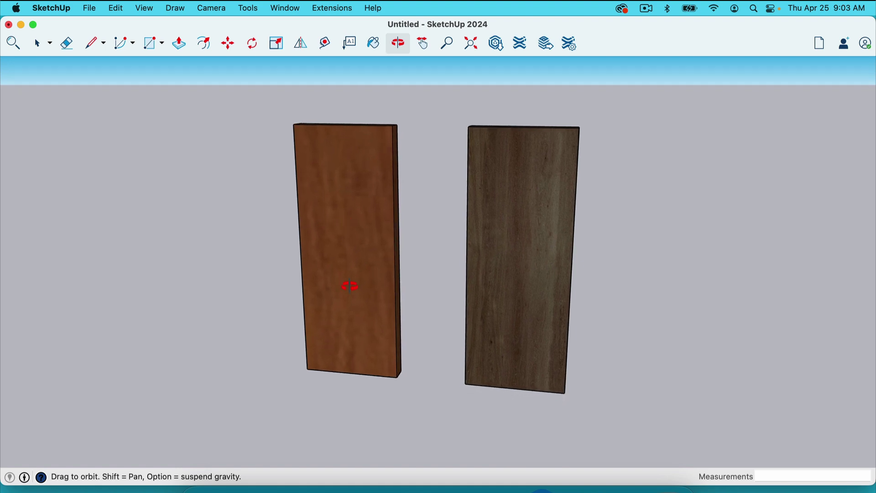
pyautogui.scroll(-3, 350, 286)
pyautogui.scroll(2, 350, 286)
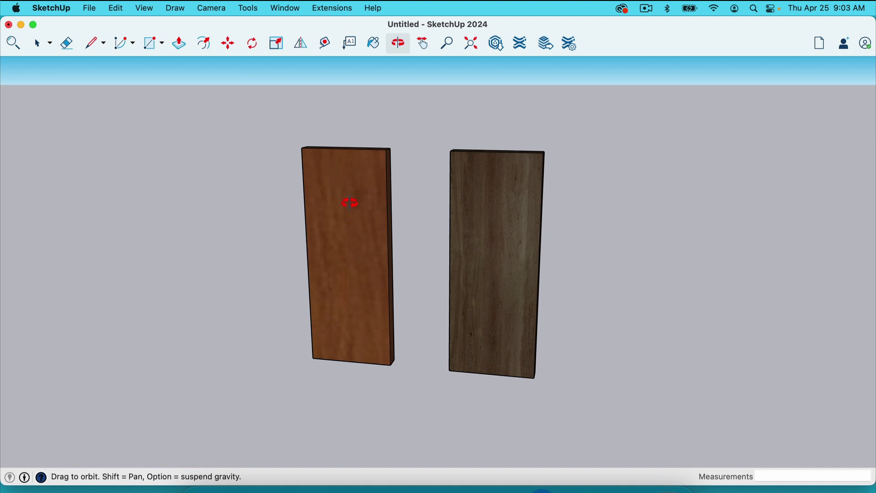
pyautogui.press('space')
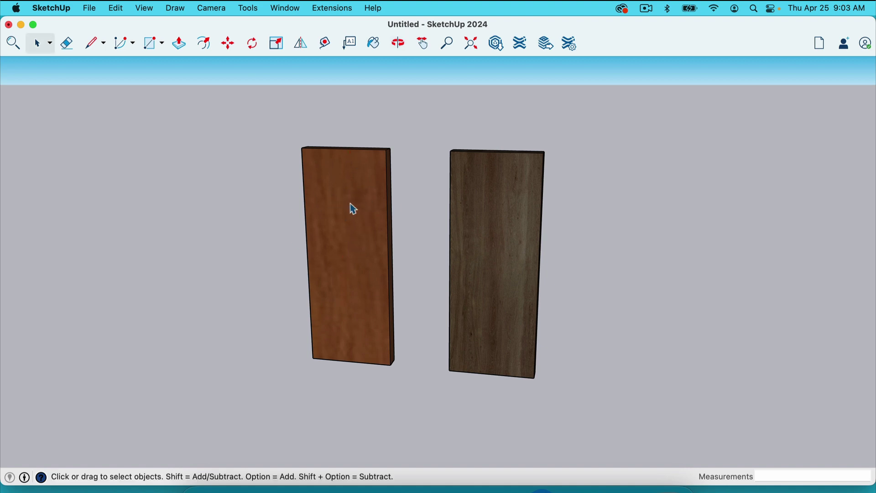
pyautogui.scroll(3, 354, 224)
pyautogui.scroll(-2, 350, 198)
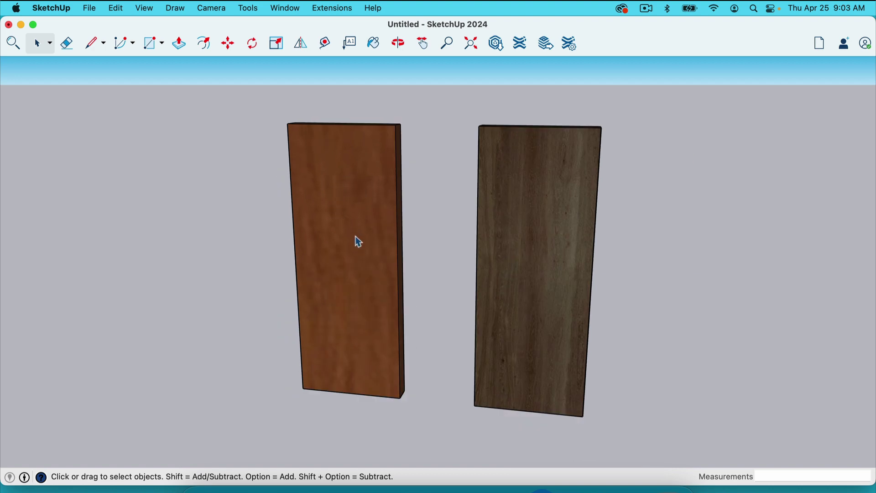
pyautogui.scroll(-1, 359, 242)
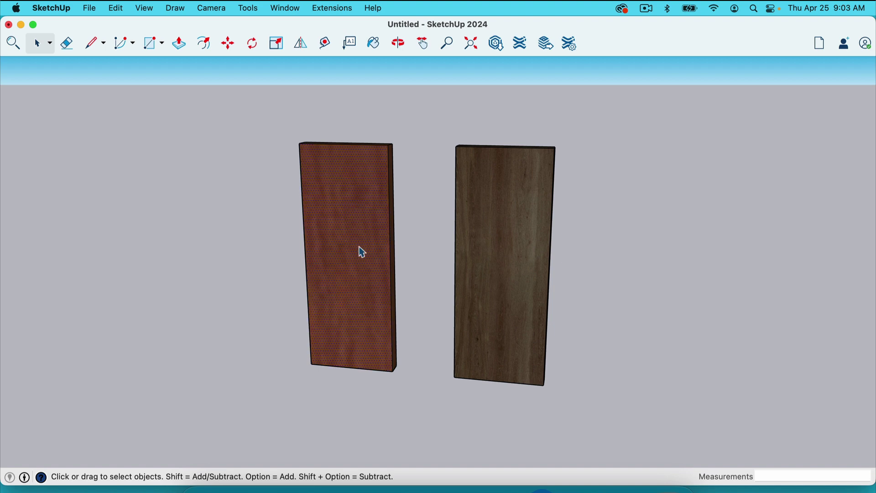
pyautogui.press('o')
pyautogui.moveTo(362, 247); pyautogui.dragTo(294, 251)
pyautogui.scroll(5, 356, 260)
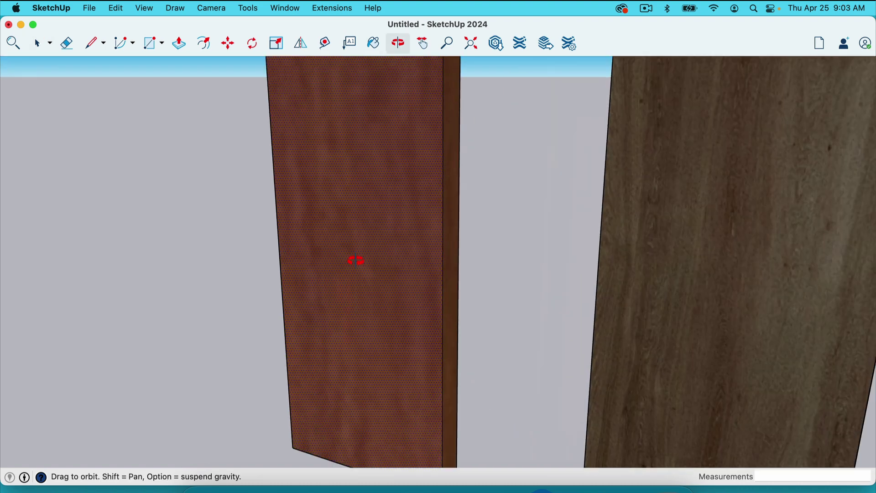
pyautogui.scroll(-5, 356, 260)
pyautogui.press('space')
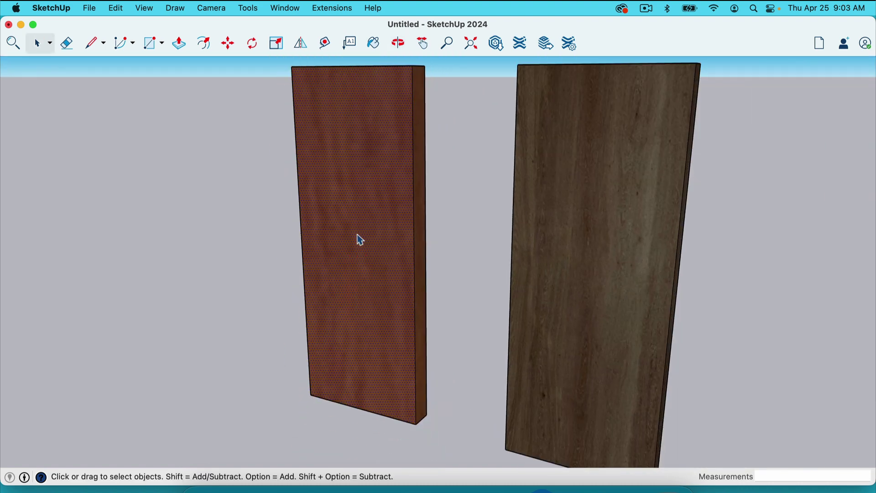
# Turn the selected left panel into a component with Make Component
pyautogui.rightClick(357, 235)
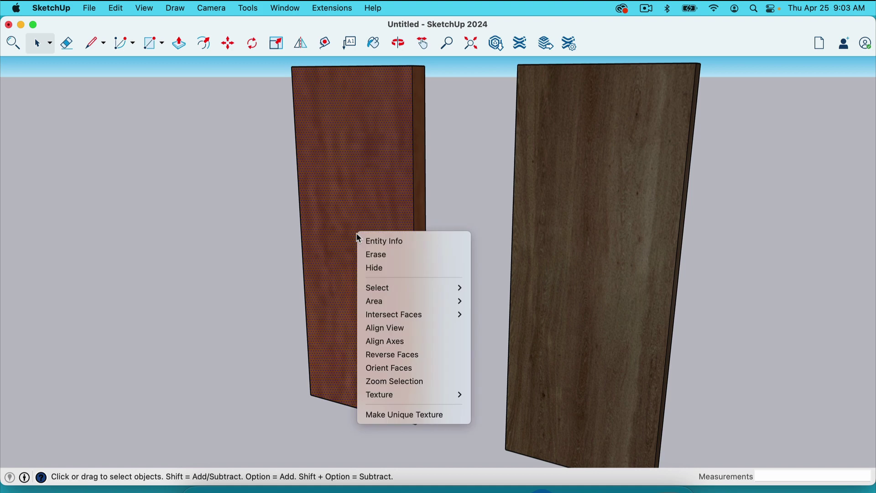
pyautogui.moveTo(438, 399)
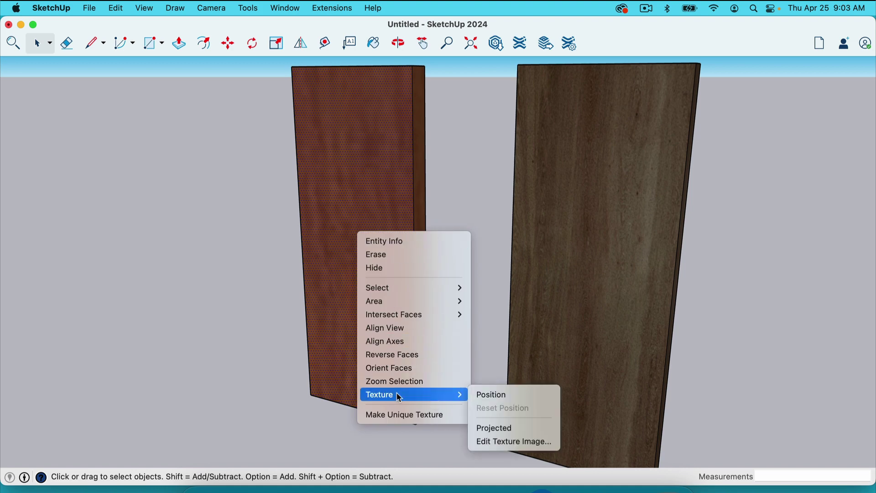
pyautogui.click(258, 335)
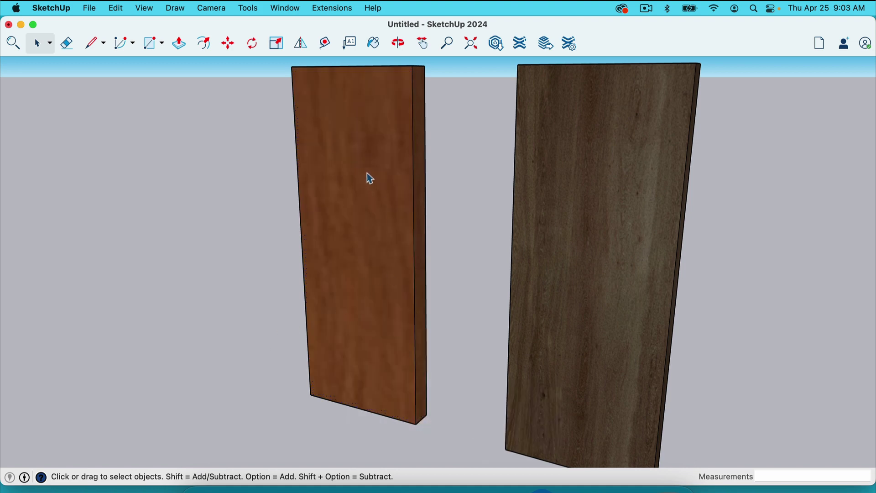
pyautogui.click(360, 224)
pyautogui.rightClick(364, 229)
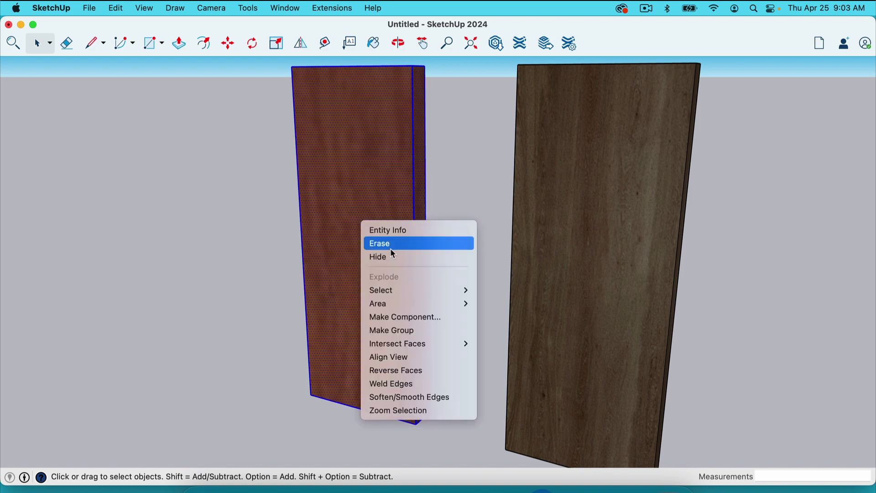
pyautogui.click(445, 316)
pyautogui.press('Return')
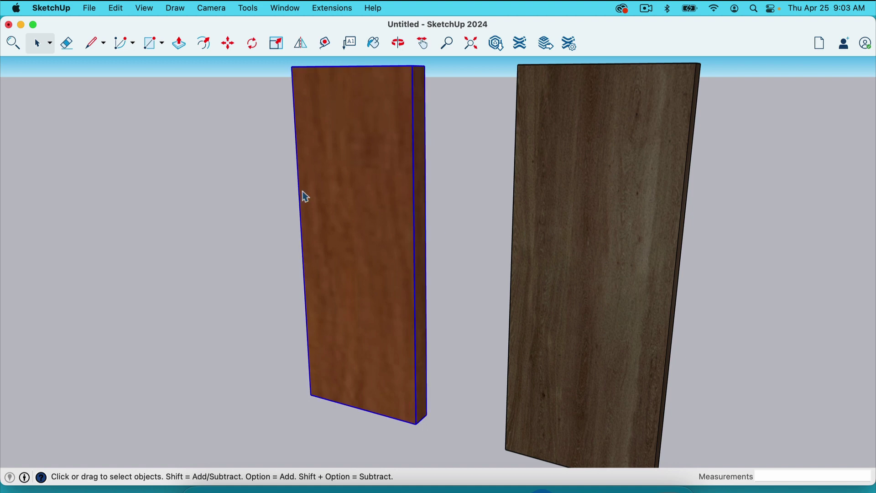
# Open the left panel component for editing and select its front face
pyautogui.doubleClick(373, 202)
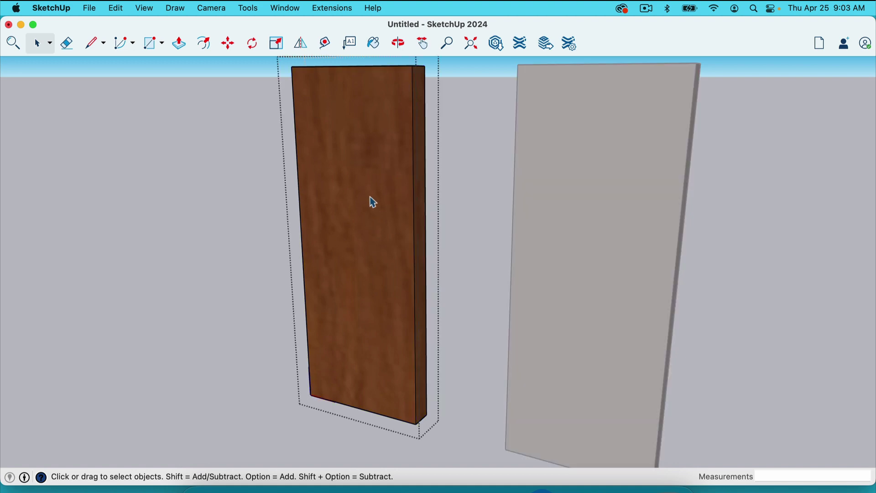
pyautogui.click(456, 183)
pyautogui.doubleClick(377, 185)
pyautogui.click(481, 149)
pyautogui.doubleClick(390, 152)
pyautogui.click(372, 170)
# Enter Texture Position on the left panel's face and start stretching and rotating the wood grain
pyautogui.rightClick(369, 187)
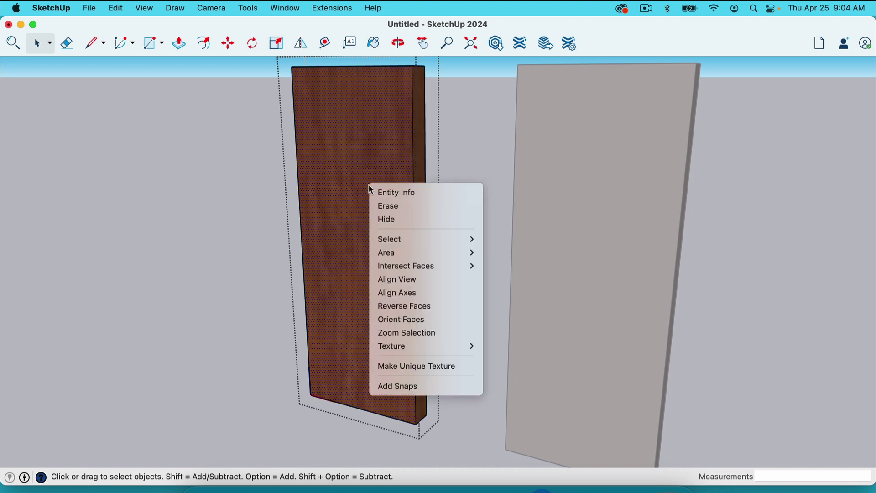
pyautogui.moveTo(438, 348)
pyautogui.click(510, 349)
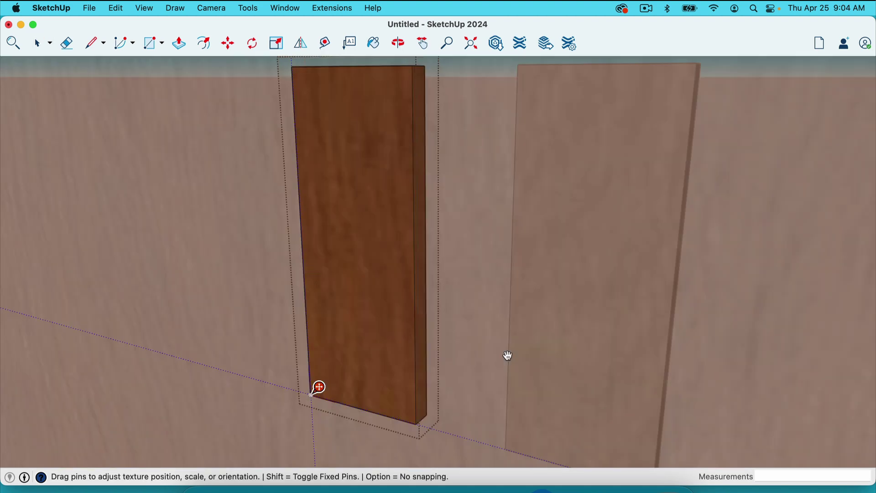
pyautogui.scroll(-10, 507, 354)
pyautogui.scroll(-4, 508, 354)
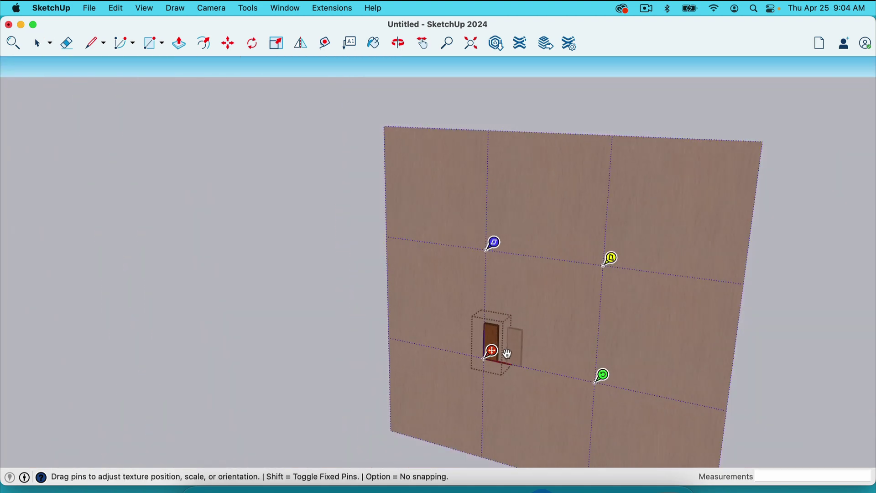
pyautogui.scroll(3, 508, 354)
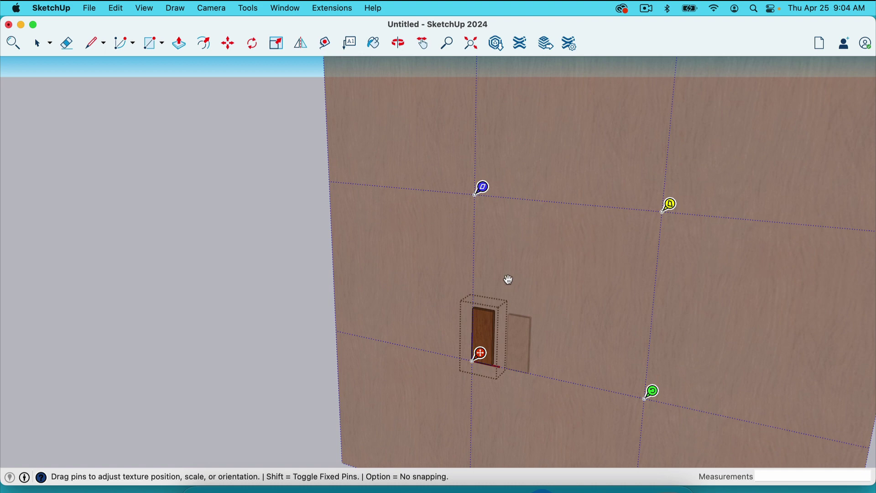
pyautogui.scroll(-2, 508, 278)
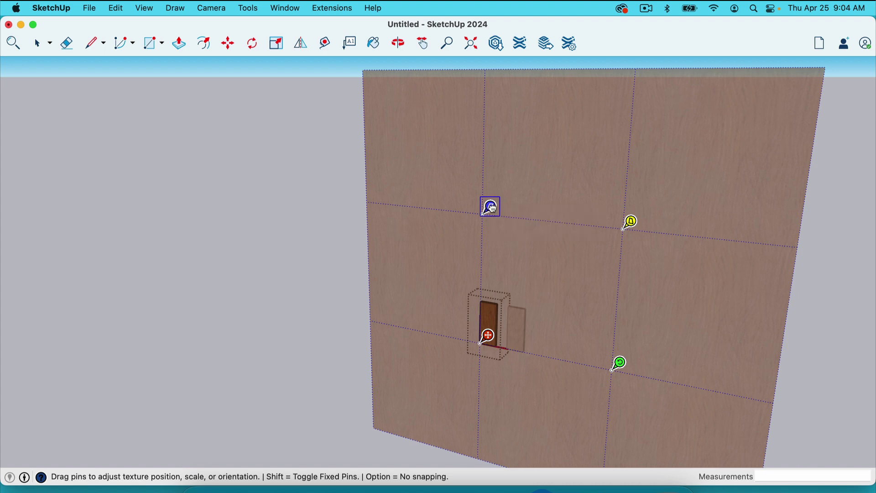
pyautogui.moveTo(491, 225)
pyautogui.mouseDown()
pyautogui.moveTo(490, 256)
pyautogui.moveTo(490, 226)
pyautogui.moveTo(490, 235)
pyautogui.mouseUp()
pyautogui.moveTo(621, 365)
pyautogui.mouseDown()
pyautogui.moveTo(596, 362)
pyautogui.moveTo(619, 367)
pyautogui.moveTo(593, 292)
pyautogui.moveTo(607, 311)
pyautogui.moveTo(613, 368)
pyautogui.moveTo(525, 354)
pyautogui.moveTo(616, 368)
pyautogui.moveTo(621, 331)
pyautogui.moveTo(571, 246)
pyautogui.moveTo(549, 252)
pyautogui.moveTo(616, 338)
pyautogui.moveTo(618, 362)
pyautogui.mouseUp()
# Rotate and shrink the grain further with the pins, then finish and exit the group
pyautogui.scroll(3, 503, 345)
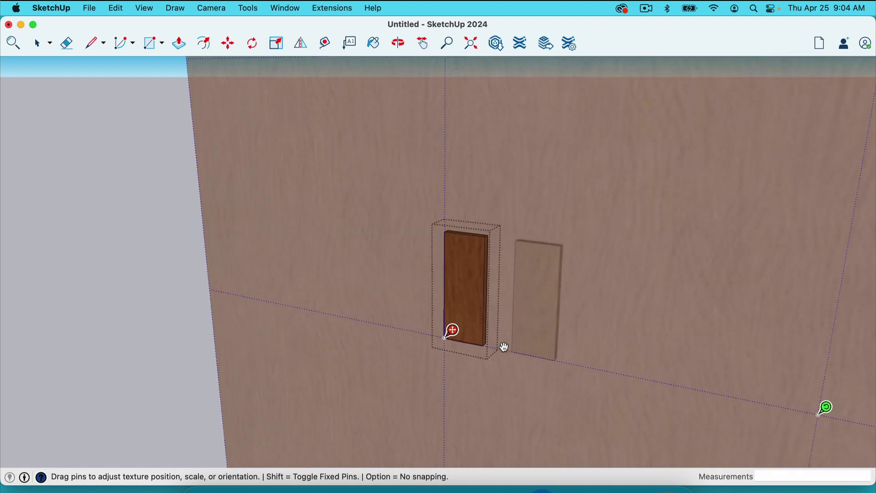
pyautogui.scroll(2, 504, 347)
pyautogui.scroll(-8, 505, 347)
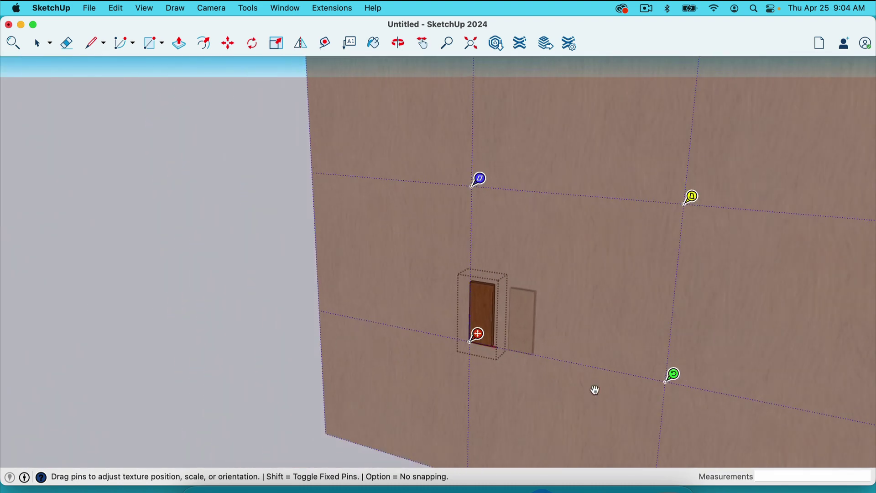
pyautogui.moveTo(672, 378); pyautogui.dragTo(553, 360)
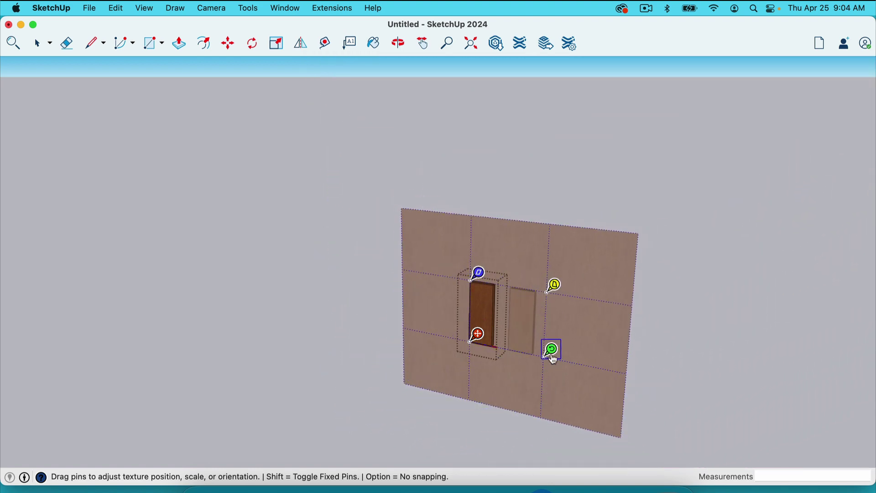
pyautogui.scroll(5, 491, 313)
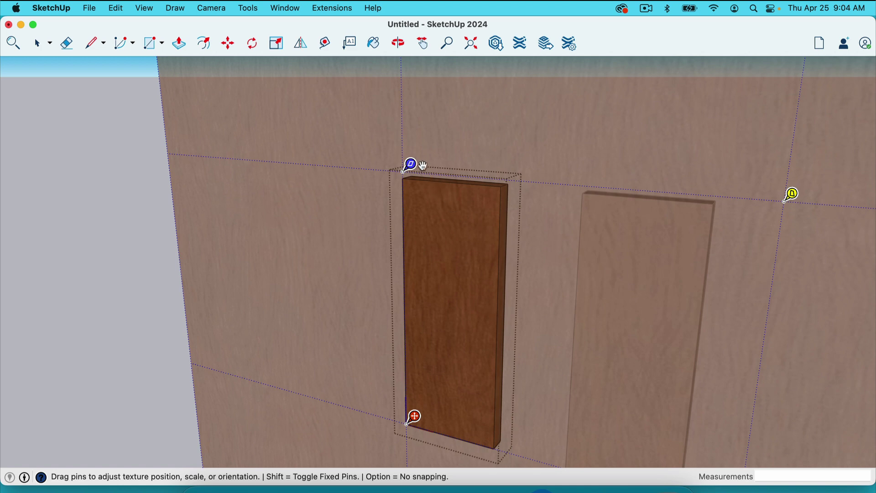
pyautogui.moveTo(410, 165); pyautogui.dragTo(410, 213)
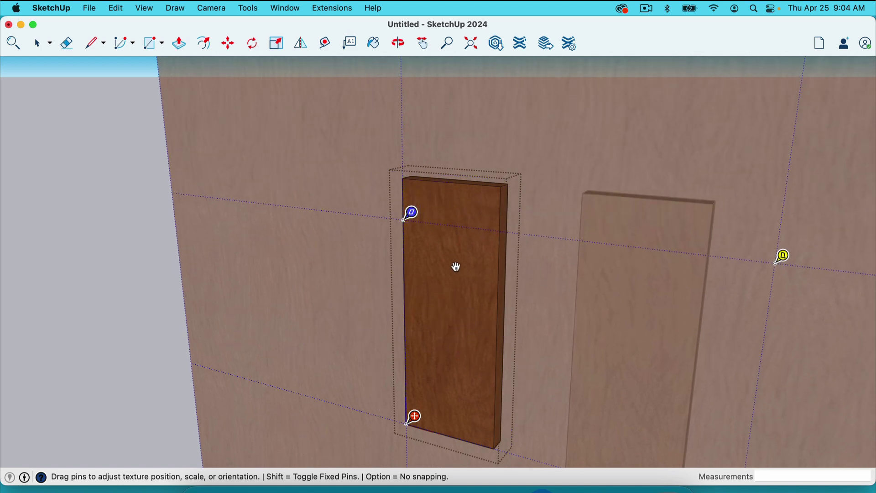
pyautogui.scroll(-5, 456, 267)
pyautogui.moveTo(539, 326); pyautogui.dragTo(495, 319)
pyautogui.scroll(6, 463, 287)
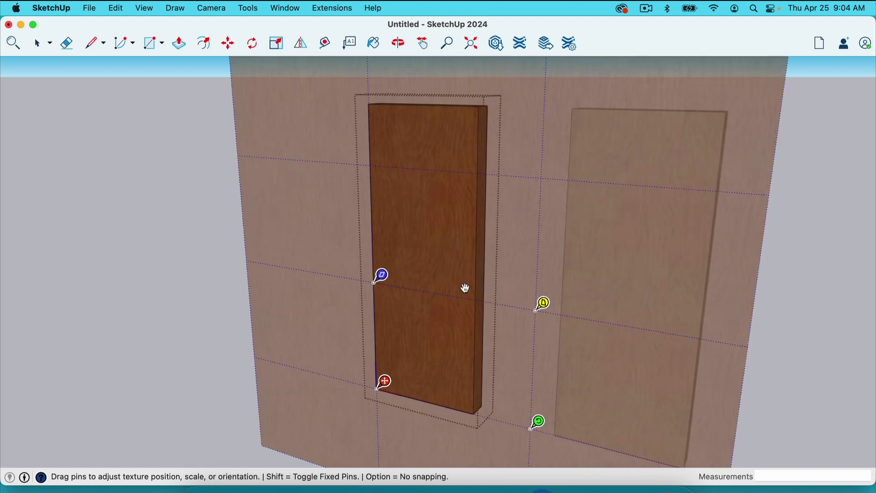
pyautogui.click(239, 239)
pyautogui.click(319, 248)
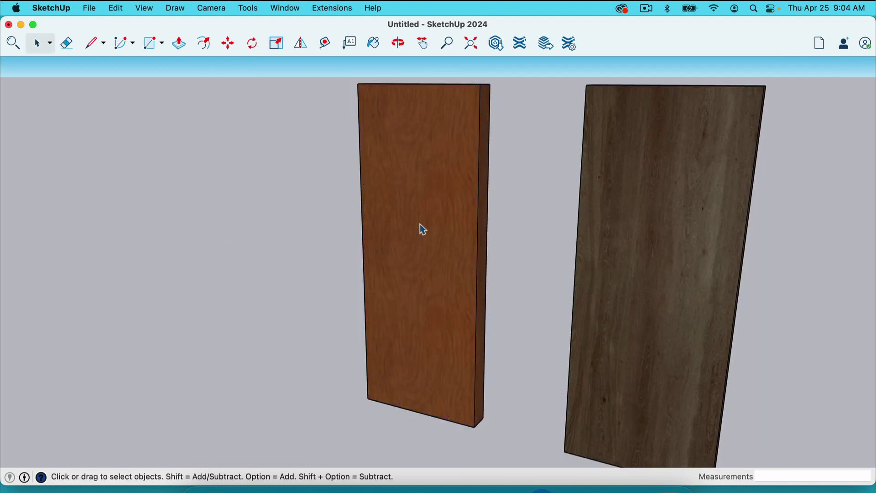
pyautogui.scroll(-1, 442, 265)
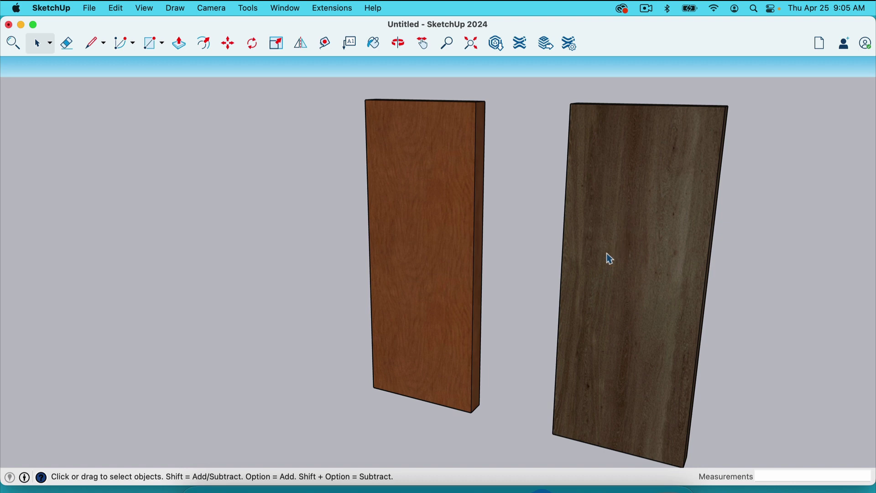
pyautogui.scroll(-2, 612, 254)
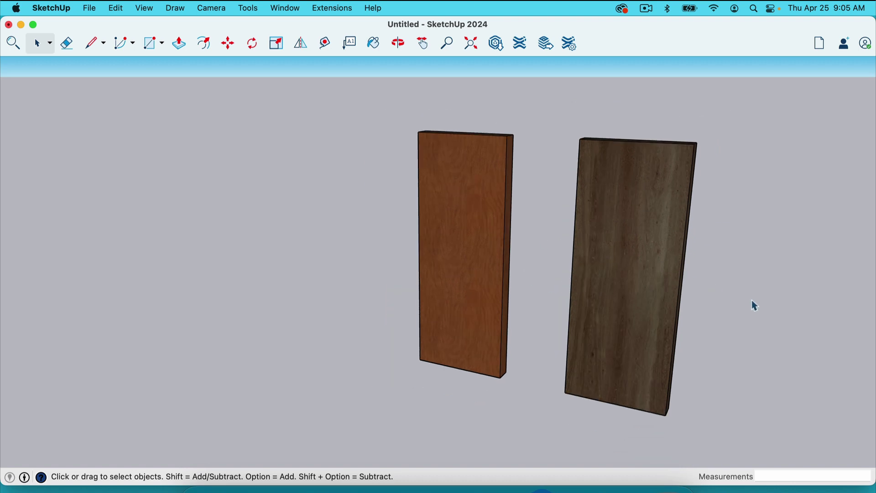
pyautogui.scroll(2, 750, 304)
pyautogui.scroll(-1, 753, 305)
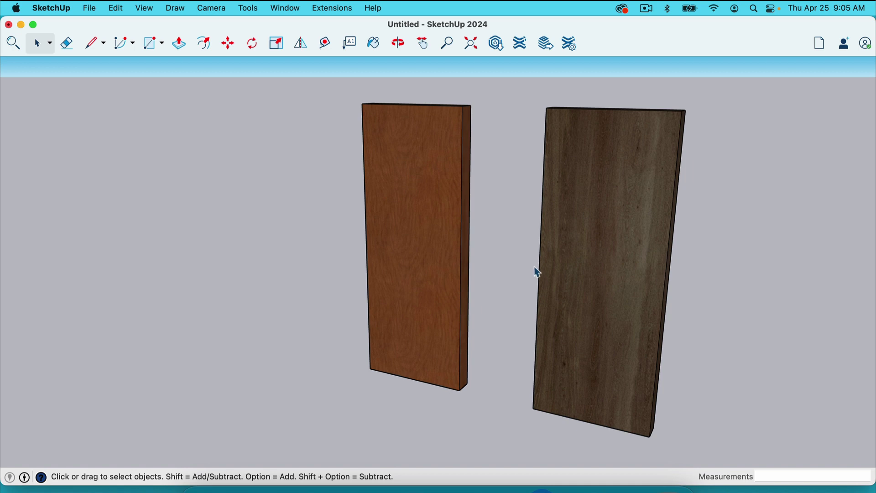
pyautogui.press('o')
# Orbit around to see the doors' white backs
pyautogui.moveTo(583, 277); pyautogui.dragTo(273, 288)
pyautogui.scroll(-3, 274, 288)
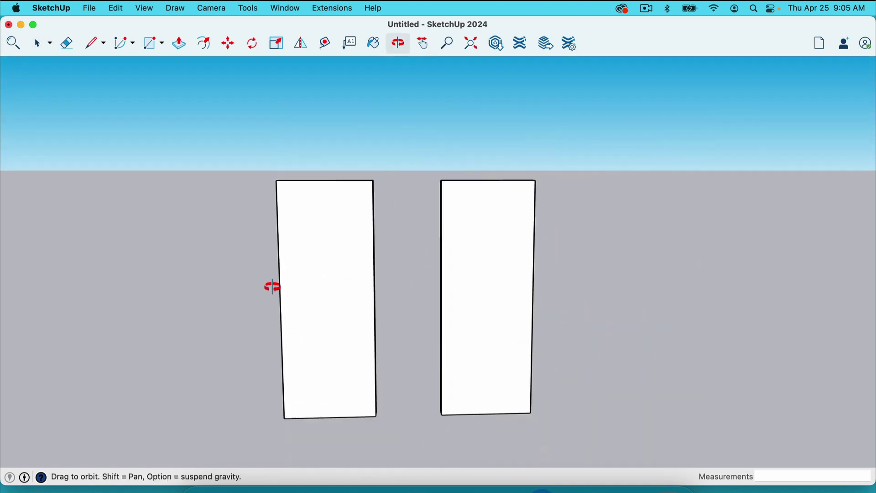
pyautogui.scroll(3, 318, 360)
pyautogui.scroll(-3, 318, 360)
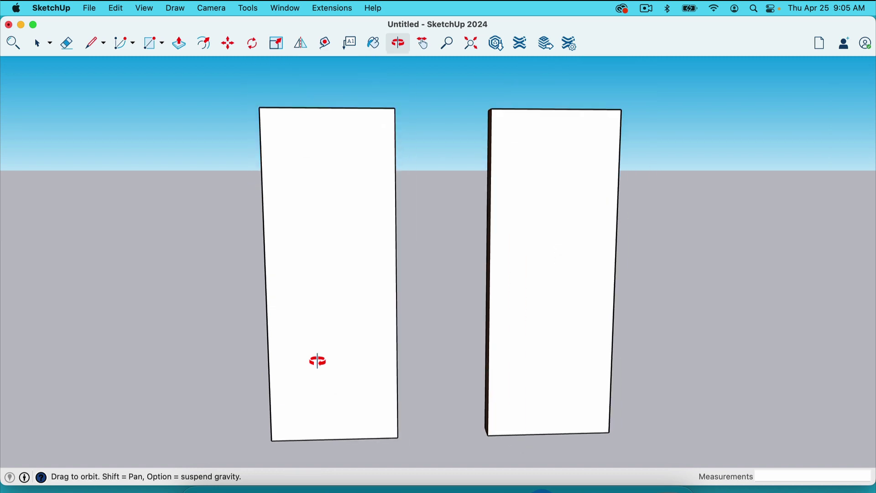
pyautogui.press('space')
# Import the walnut-12598 JPG from Downloads, set to Use As Texture
pyautogui.click(90, 8)
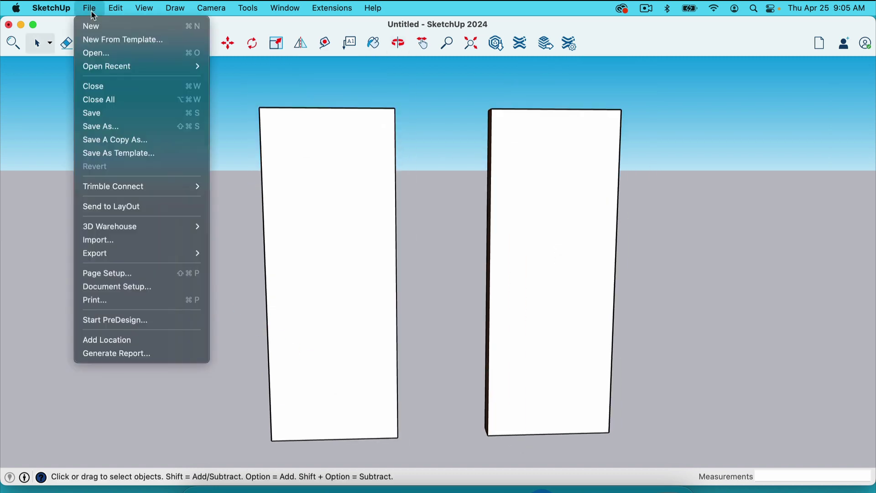
pyautogui.click(144, 242)
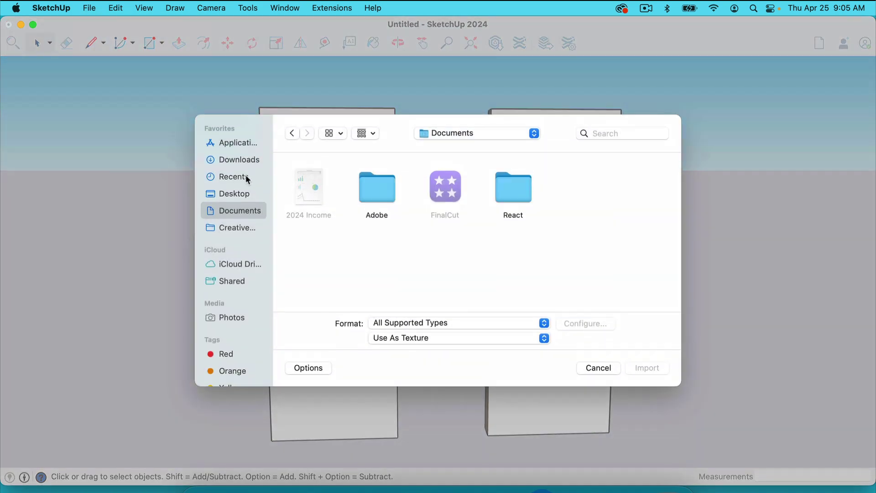
pyautogui.click(246, 161)
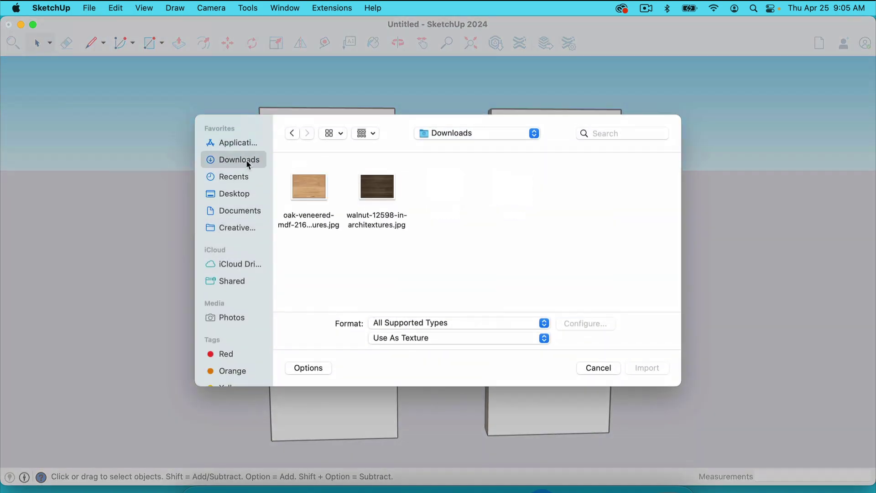
pyautogui.click(387, 220)
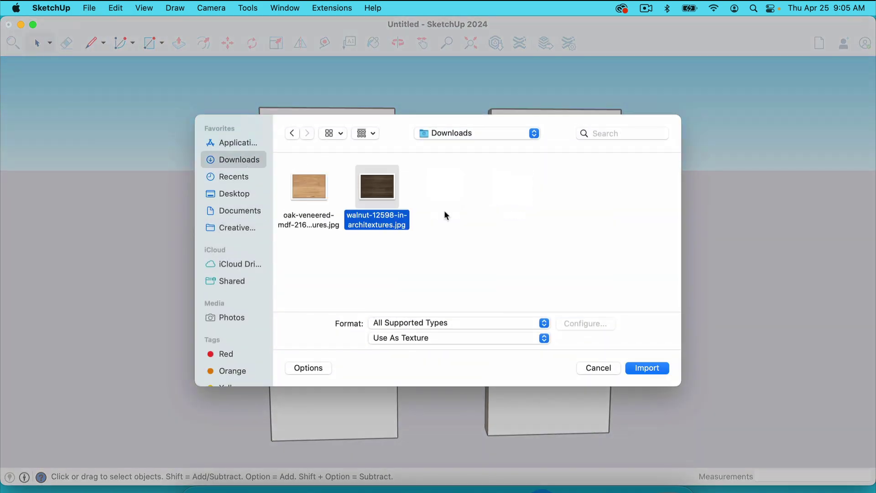
pyautogui.click(545, 339)
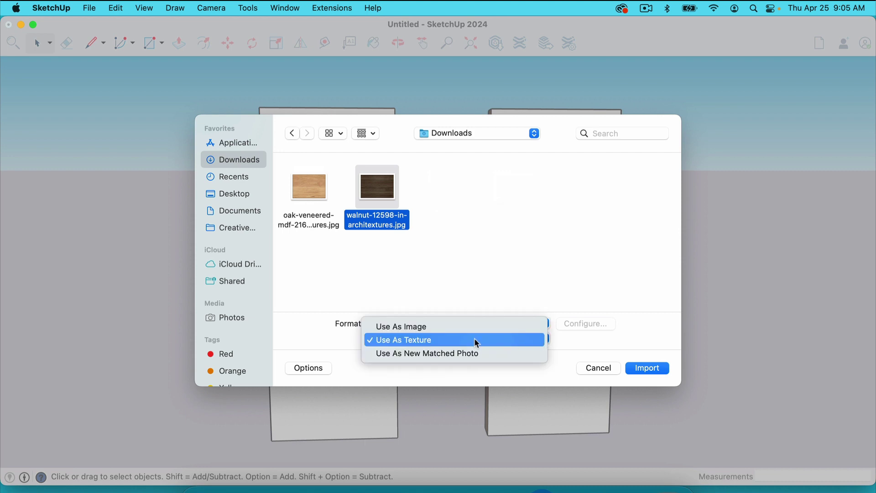
pyautogui.click(428, 341)
# Place the walnut texture on the left door's back, bottom-left corner to top corner
pyautogui.click(654, 367)
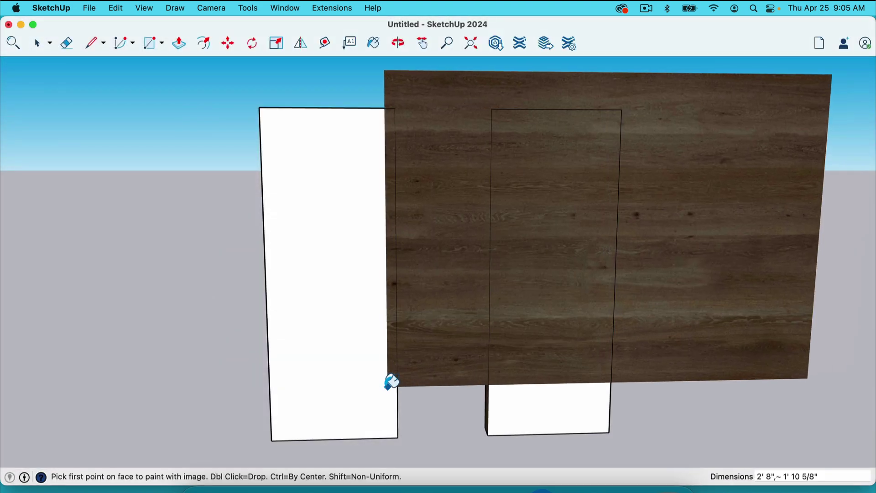
pyautogui.click(272, 441)
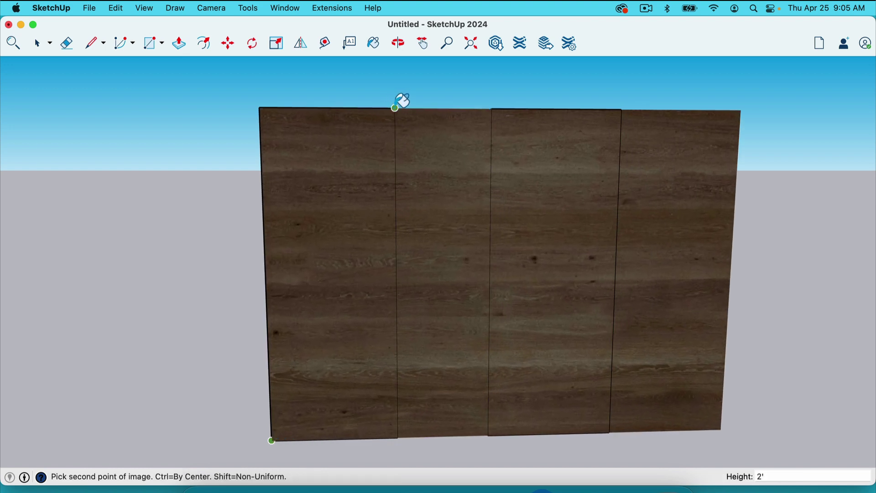
pyautogui.click(396, 109)
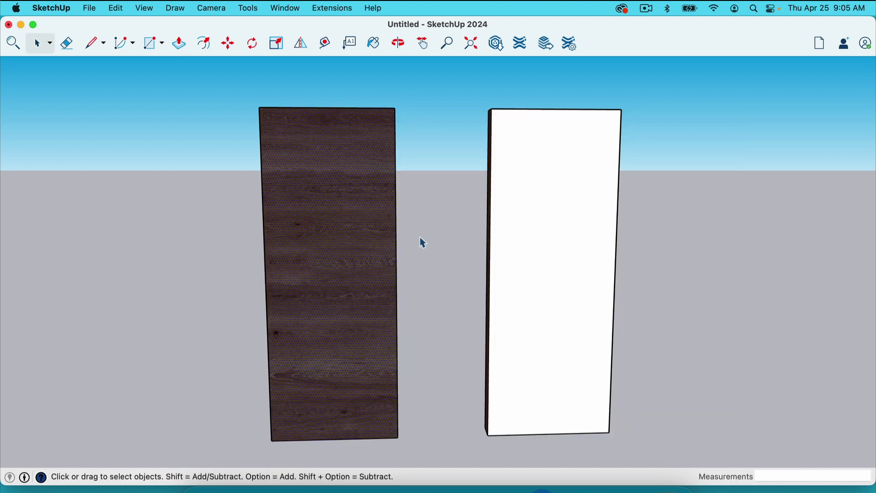
pyautogui.press('o')
pyautogui.moveTo(357, 290); pyautogui.dragTo(309, 300)
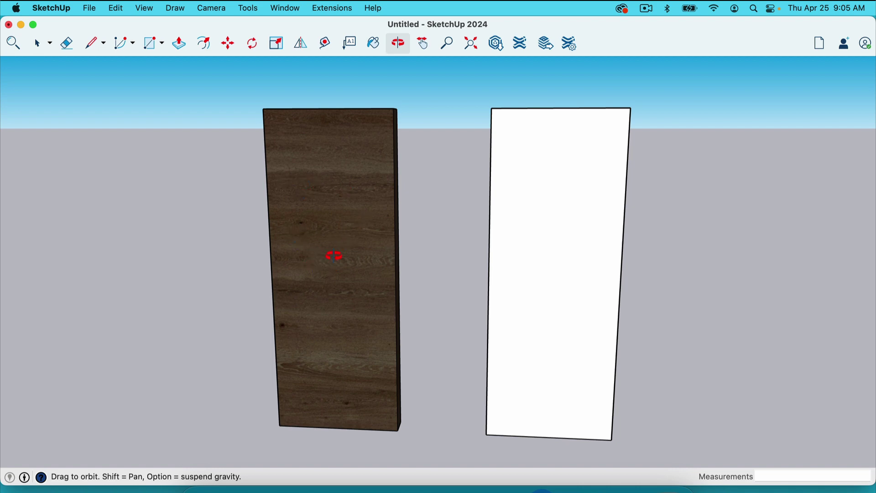
pyautogui.press('space')
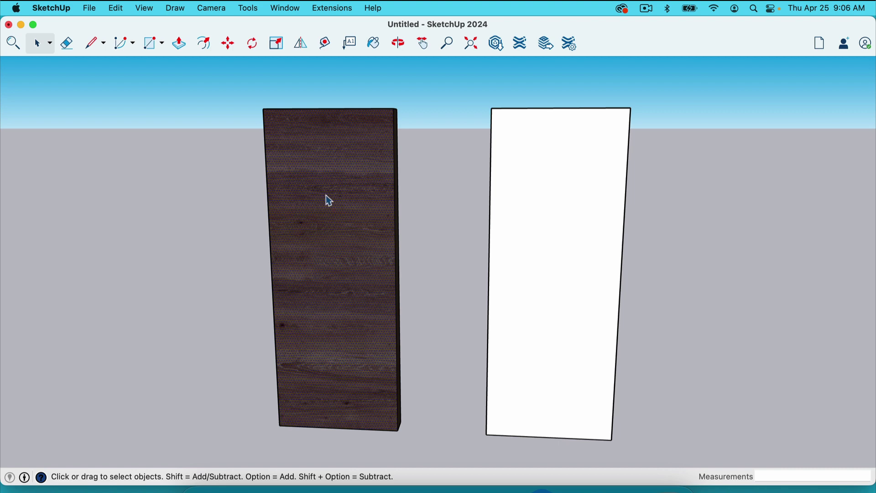
# Use Texture Position on the left door's back to turn the walnut grain vertical
pyautogui.rightClick(335, 241)
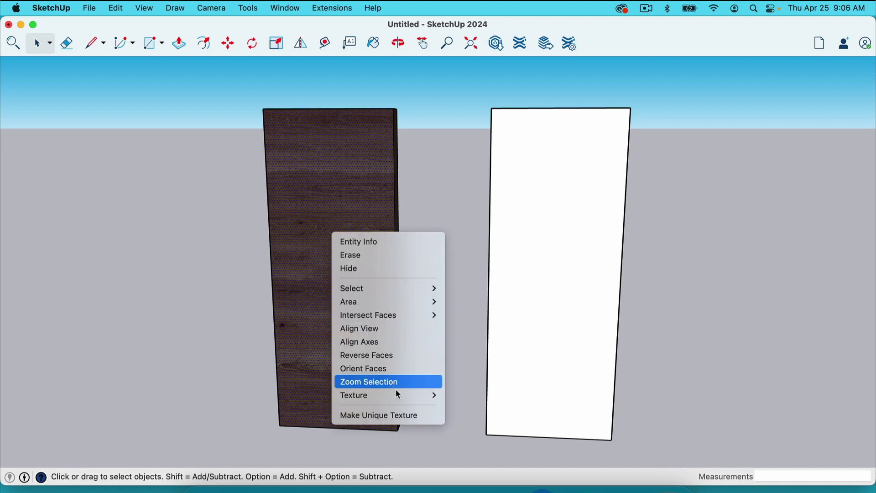
pyautogui.moveTo(416, 397)
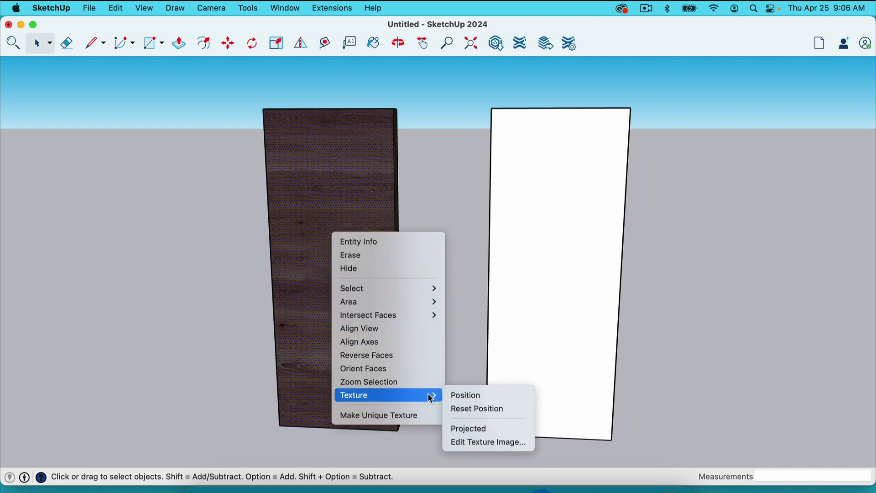
pyautogui.click(462, 399)
pyautogui.scroll(-3, 460, 395)
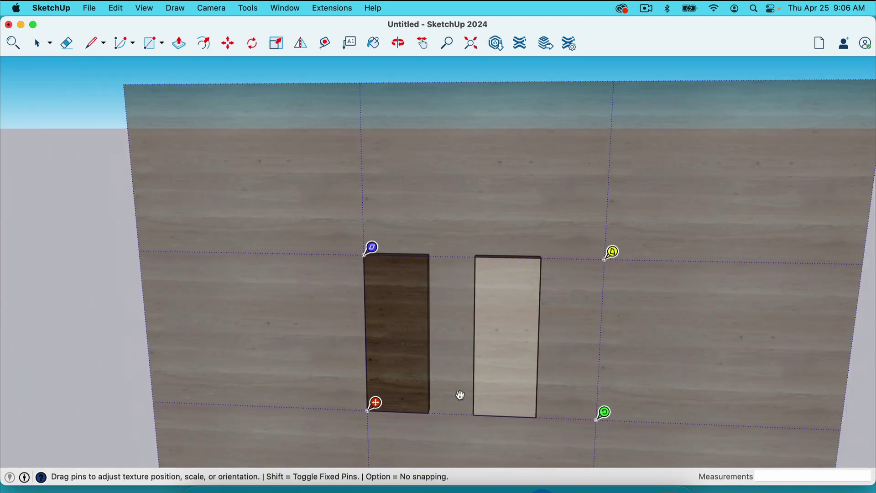
pyautogui.moveTo(606, 415); pyautogui.dragTo(373, 252)
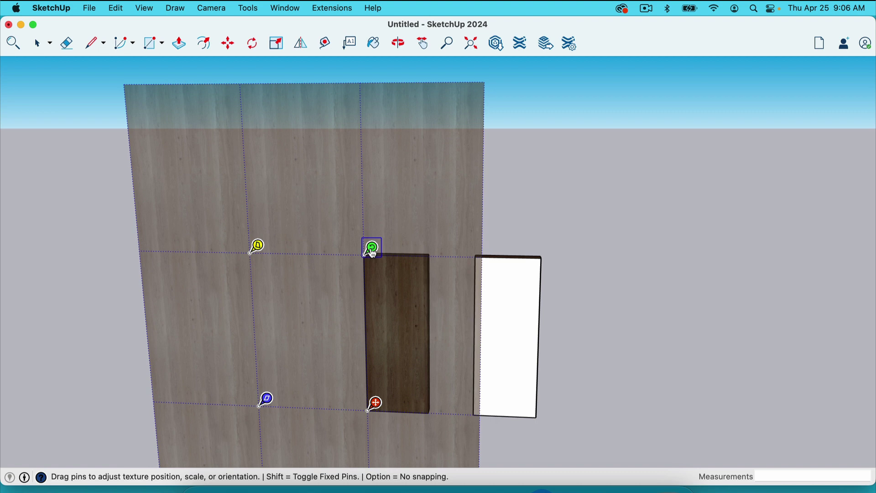
pyautogui.press('Return')
pyautogui.scroll(5, 402, 380)
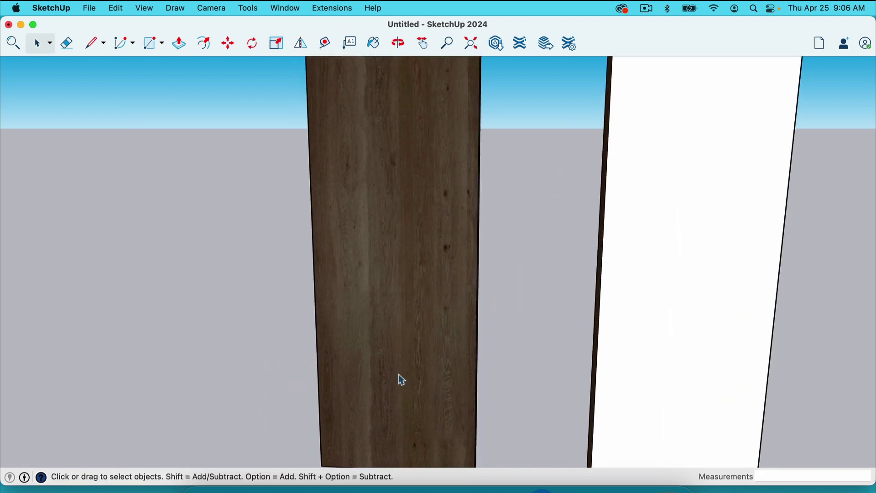
pyautogui.scroll(-6, 402, 380)
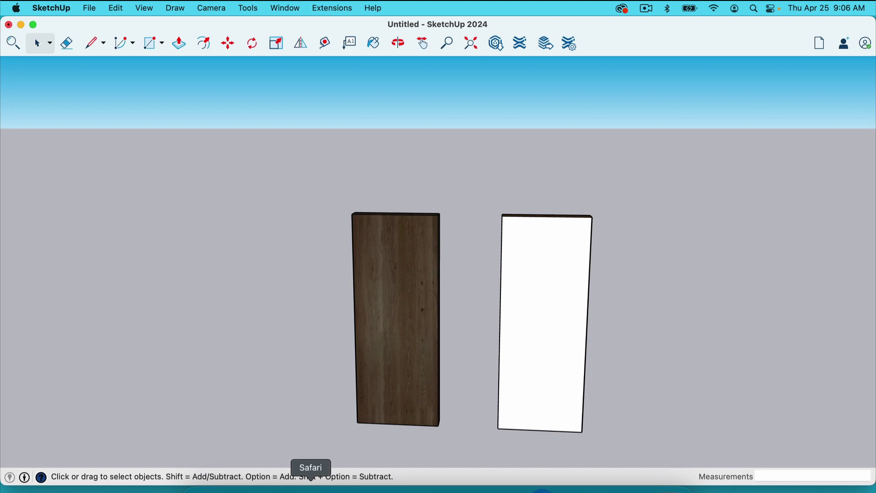
# In Safari, open the Architextures seamless wood textures page from the search results
pyautogui.click(311, 487)
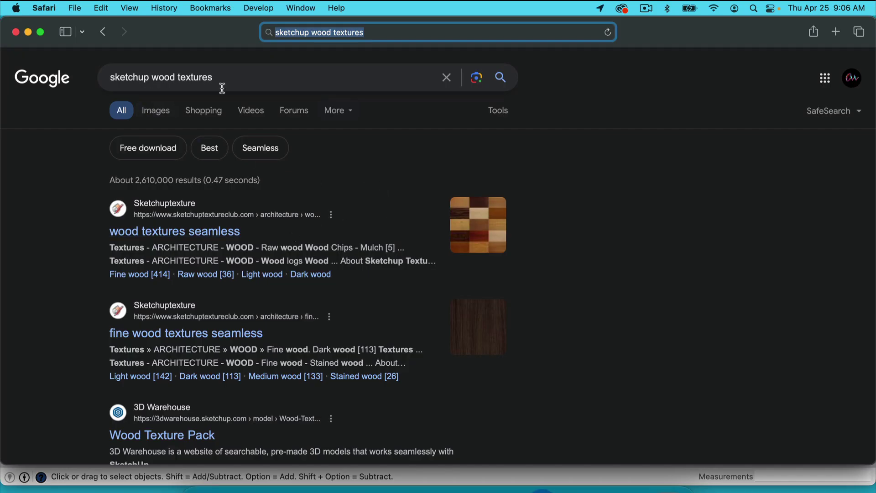
pyautogui.scroll(-2, 344, 244)
pyautogui.scroll(-10, 290, 223)
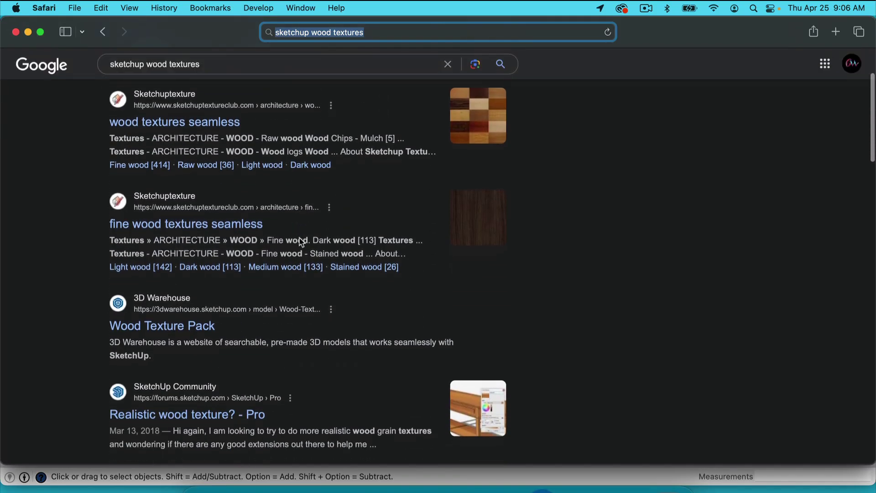
pyautogui.scroll(-2, 301, 242)
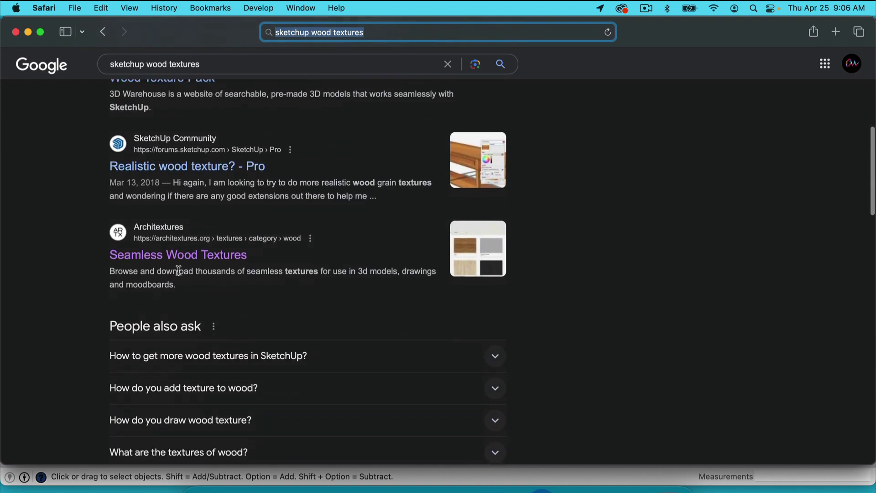
pyautogui.click(180, 256)
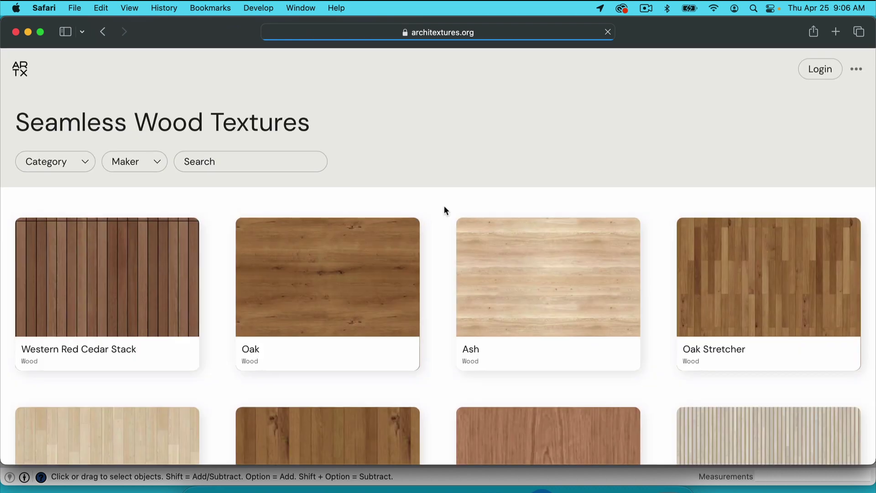
pyautogui.scroll(-3, 475, 296)
# Download the small Oak texture as oak-12894-in-architextures.jpg, then return to SketchUp
pyautogui.click(379, 261)
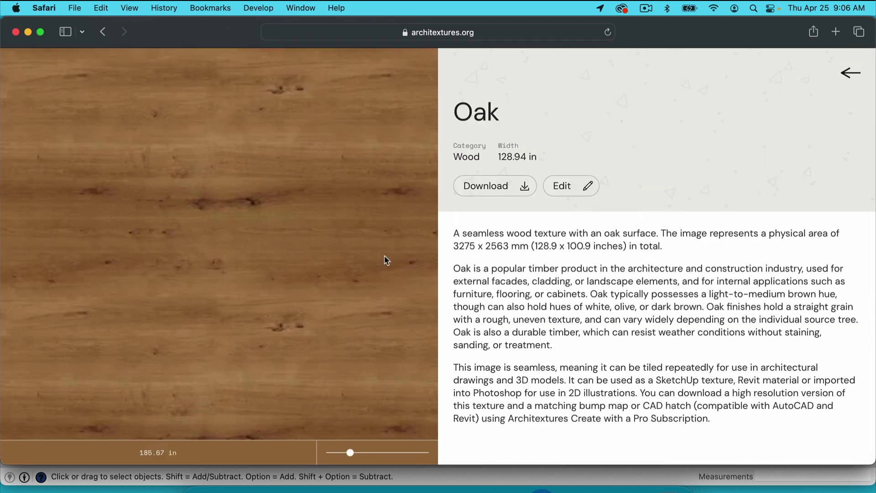
pyautogui.click(514, 188)
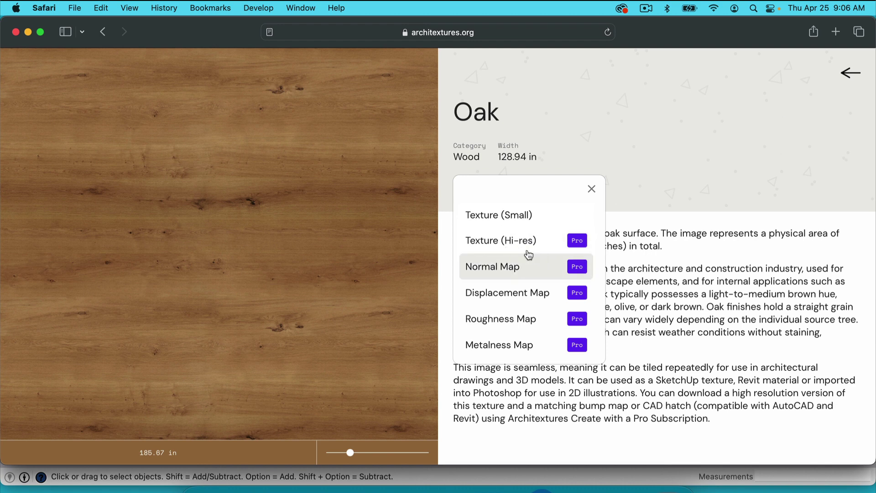
pyautogui.click(513, 216)
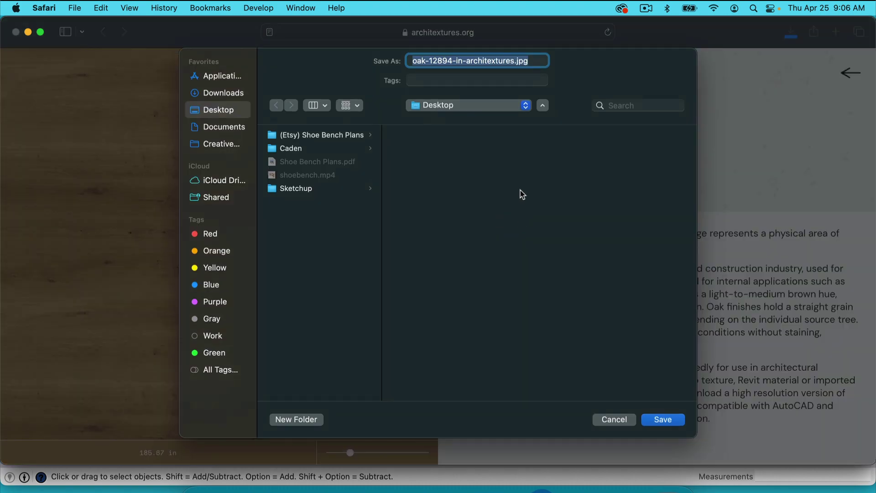
pyautogui.click(232, 93)
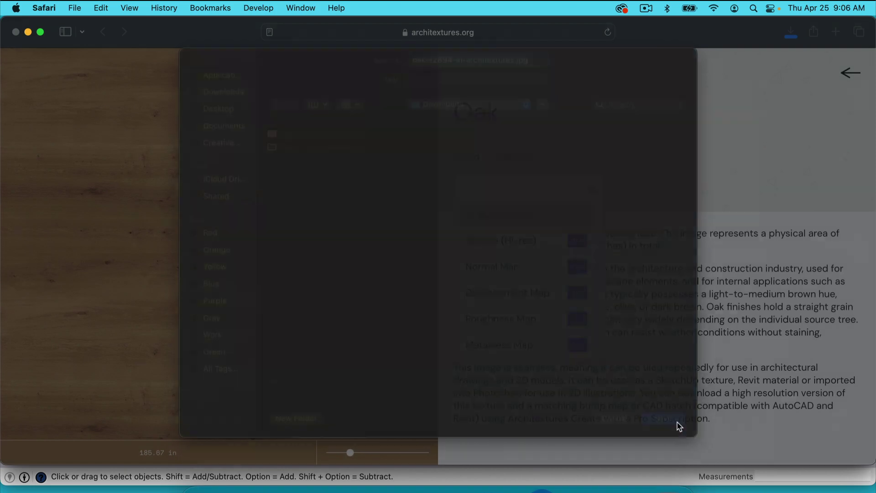
pyautogui.click(680, 419)
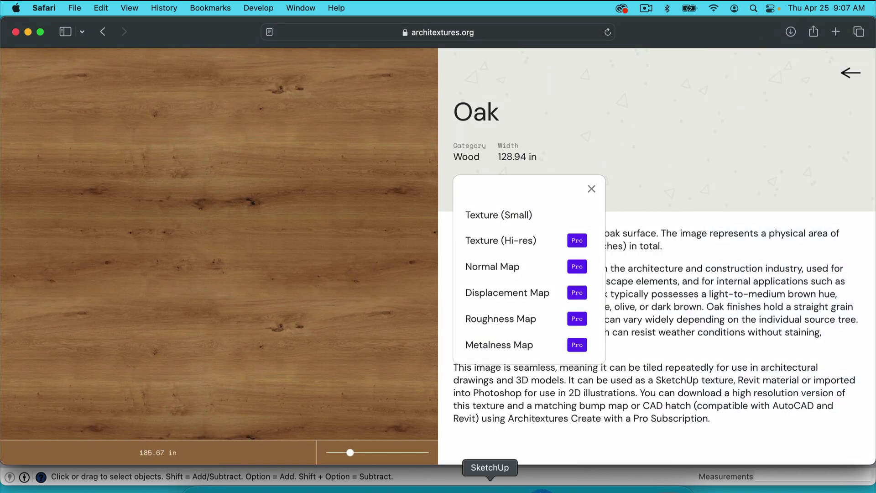
pyautogui.click(490, 488)
pyautogui.scroll(3, 620, 356)
pyautogui.scroll(-3, 619, 355)
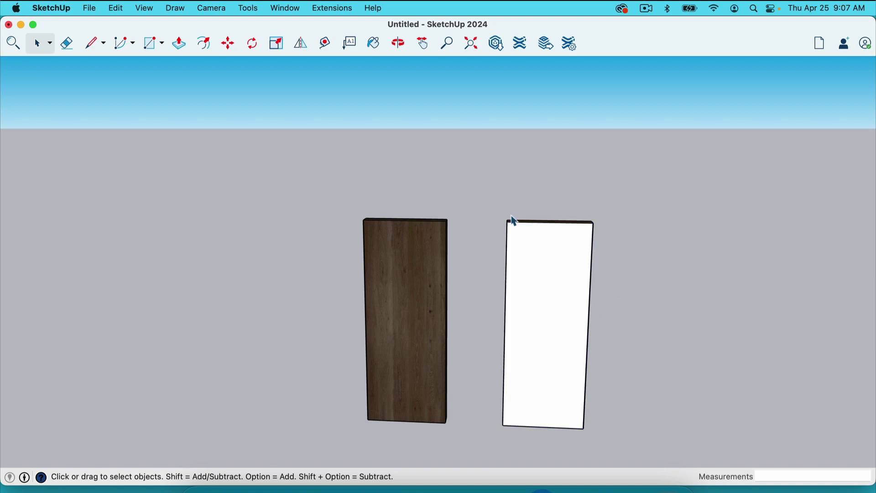
# Import the oak-12894 image from Downloads as a texture, then cancel its placement
pyautogui.click(89, 8)
pyautogui.click(162, 238)
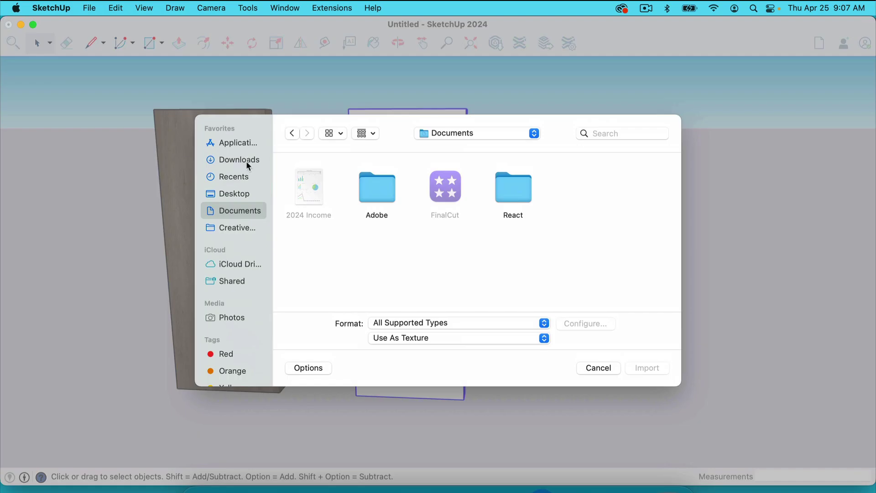
pyautogui.click(242, 160)
pyautogui.click(318, 197)
pyautogui.click(647, 367)
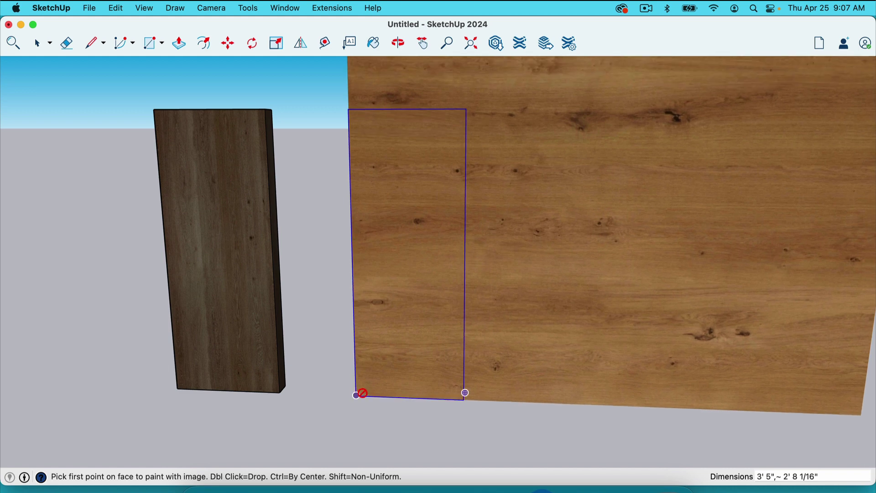
pyautogui.press('Escape')
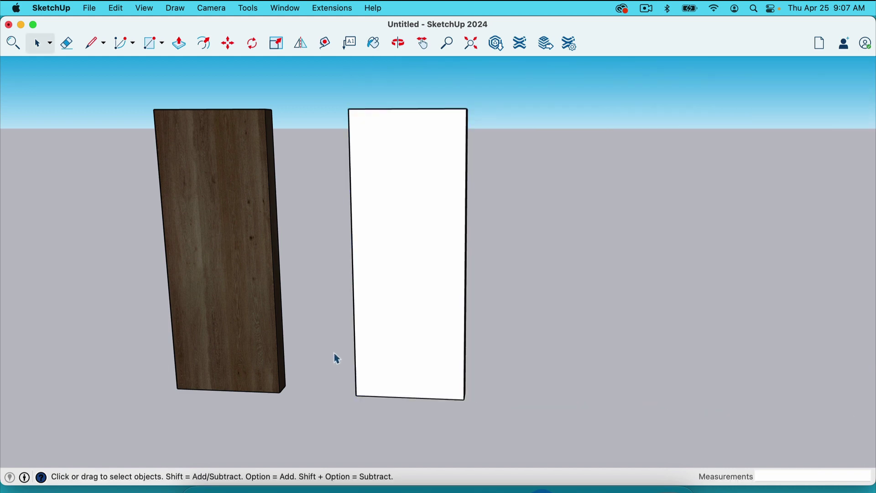
# Open the white right-hand panel for editing and select its front face
pyautogui.click(389, 345)
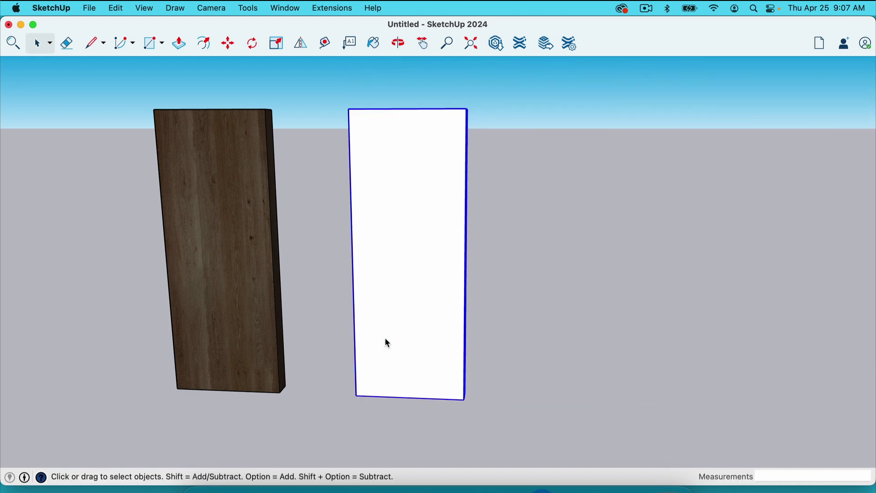
pyautogui.rightClick(389, 345)
pyautogui.click(313, 302)
pyautogui.doubleClick(397, 260)
pyautogui.click(399, 263)
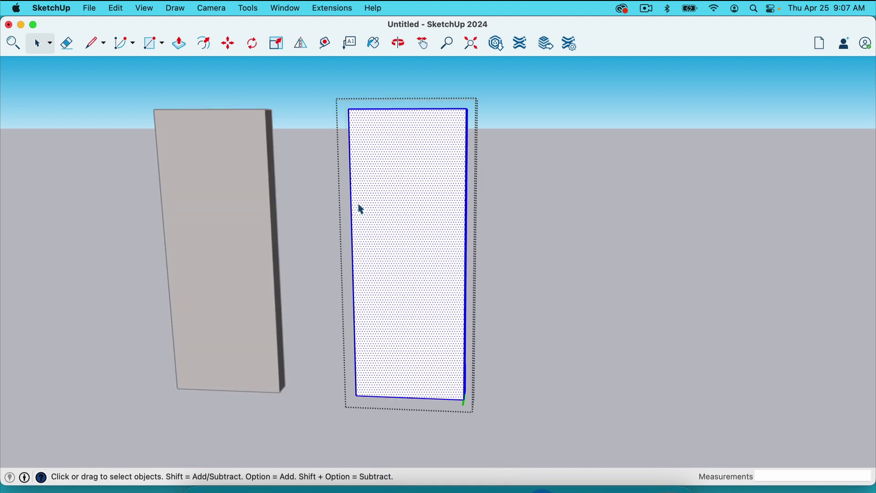
pyautogui.click(93, 11)
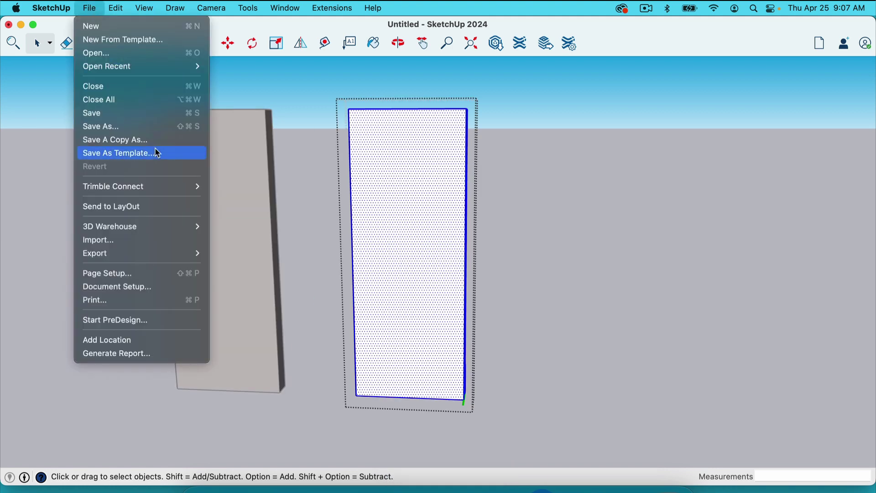
# Import oak-12894-in-architextures.jpg as a texture, spanning the face's lower-left to upper-right corner
pyautogui.click(305, 226)
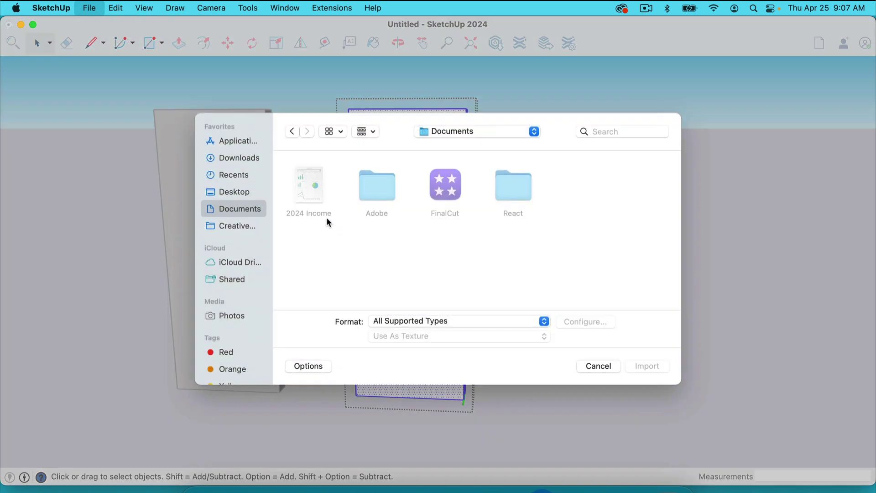
pyautogui.click(245, 161)
pyautogui.click(309, 197)
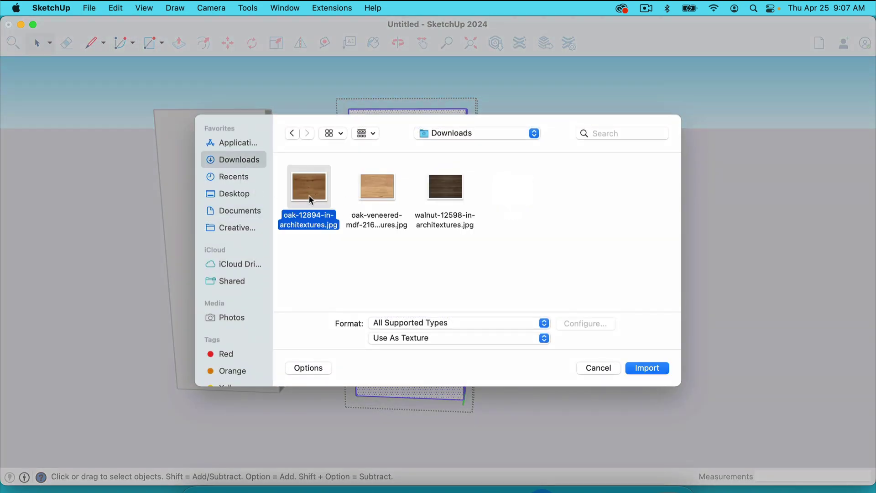
pyautogui.click(647, 367)
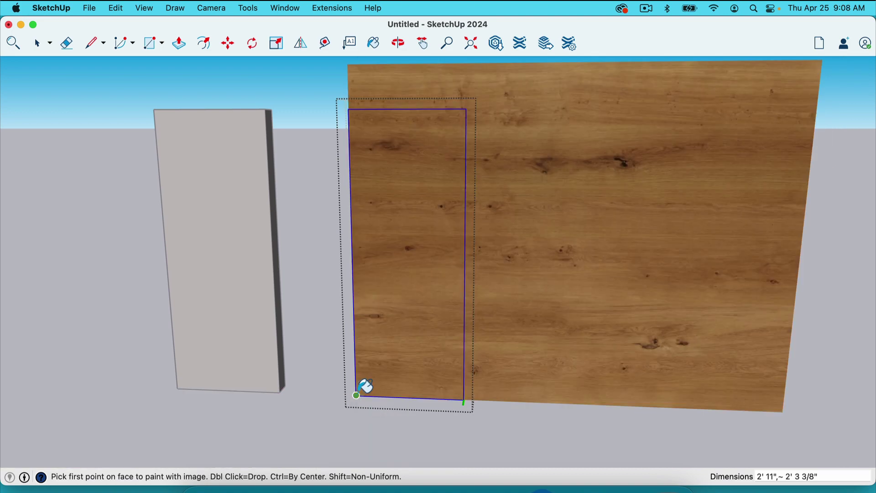
pyautogui.click(357, 395)
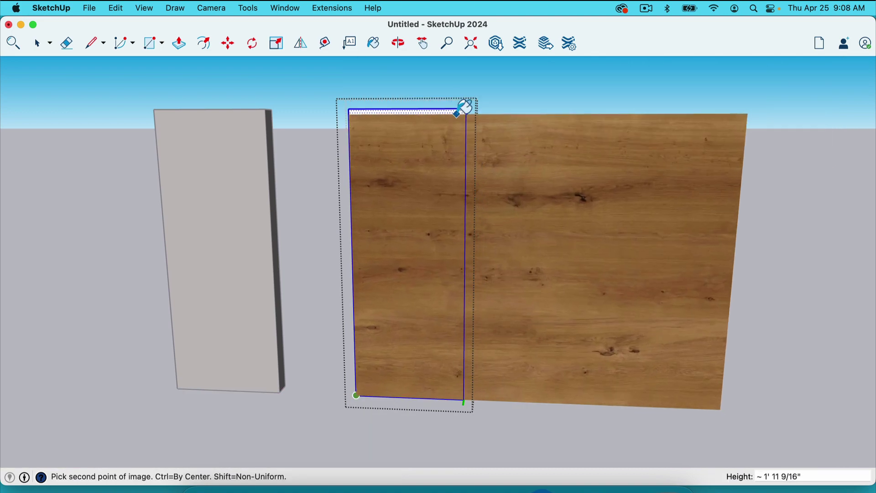
pyautogui.click(468, 108)
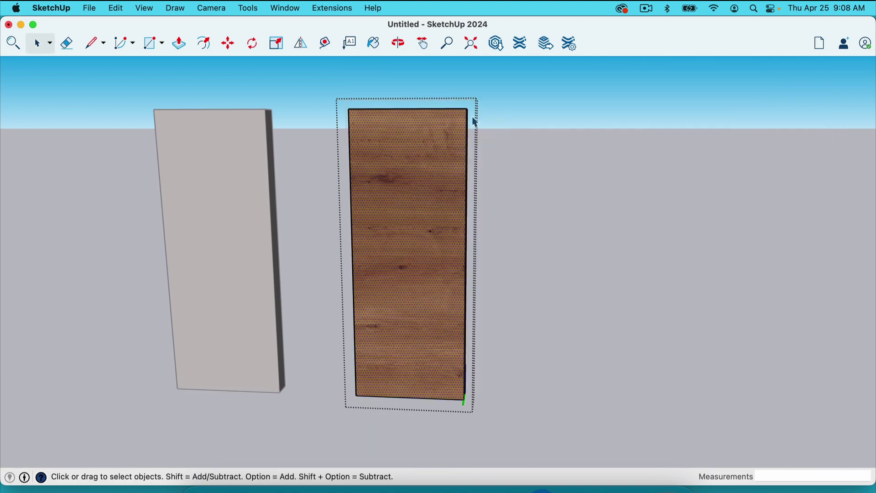
# Use Texture Position to rotate the oak grain vertical and rescale it, then exit the panel
pyautogui.rightClick(442, 242)
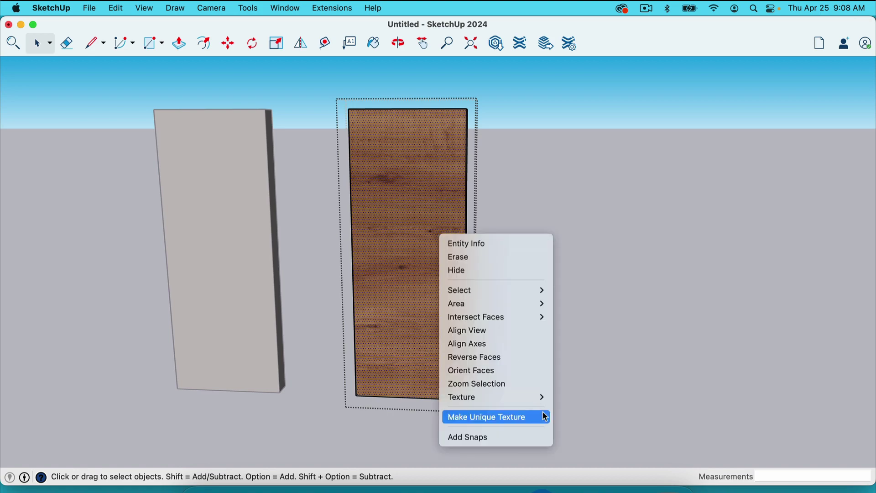
pyautogui.moveTo(551, 403)
pyautogui.click(579, 397)
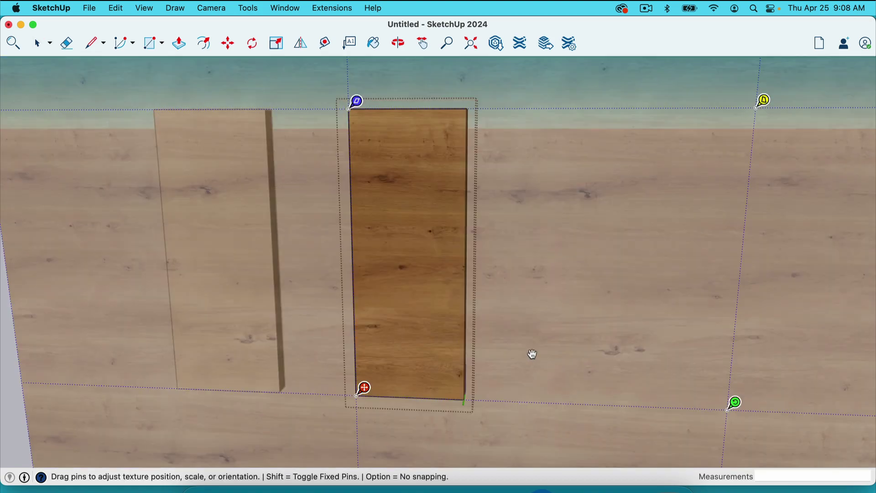
pyautogui.scroll(-3, 497, 333)
pyautogui.moveTo(666, 380); pyautogui.dragTo(405, 161)
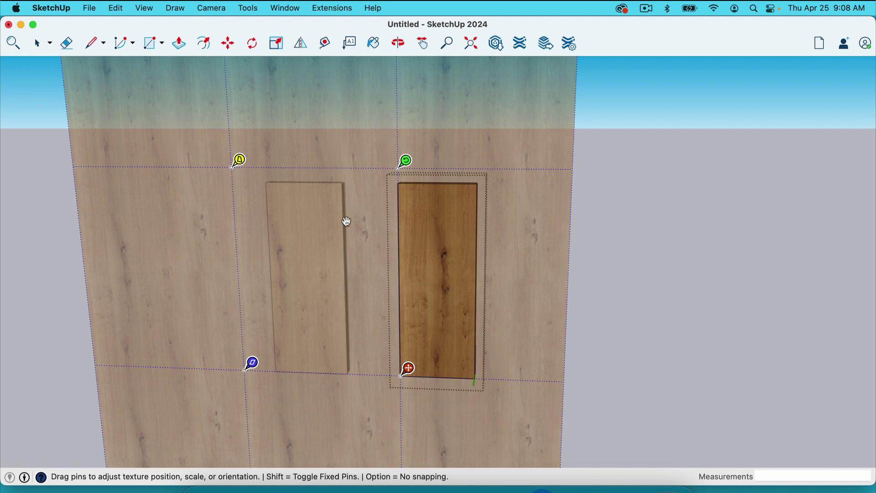
pyautogui.click(645, 259)
pyautogui.click(564, 272)
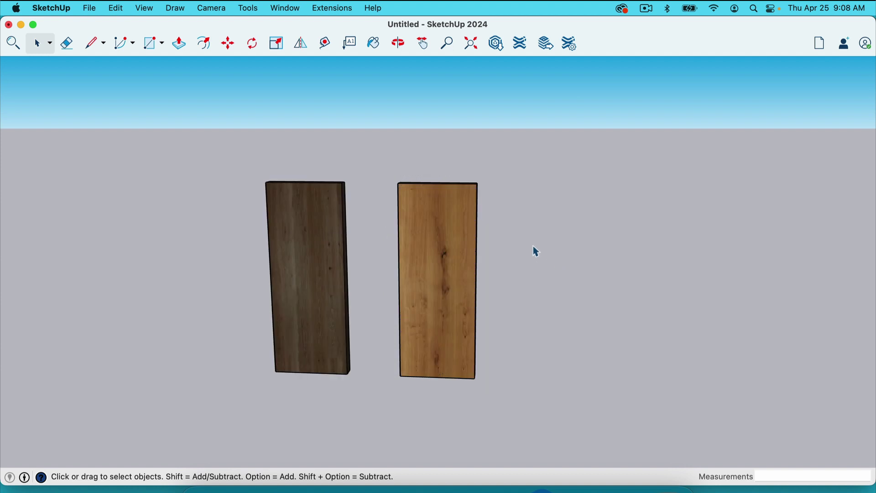
pyautogui.press('o')
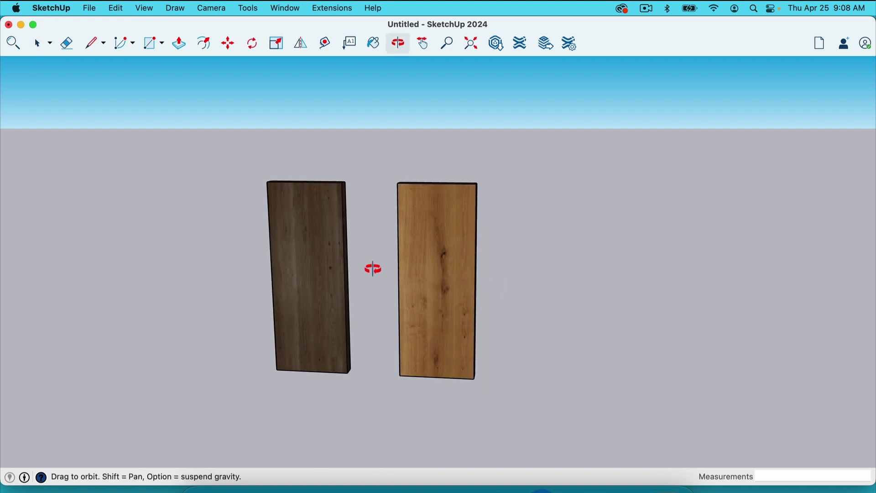
pyautogui.scroll(3, 371, 269)
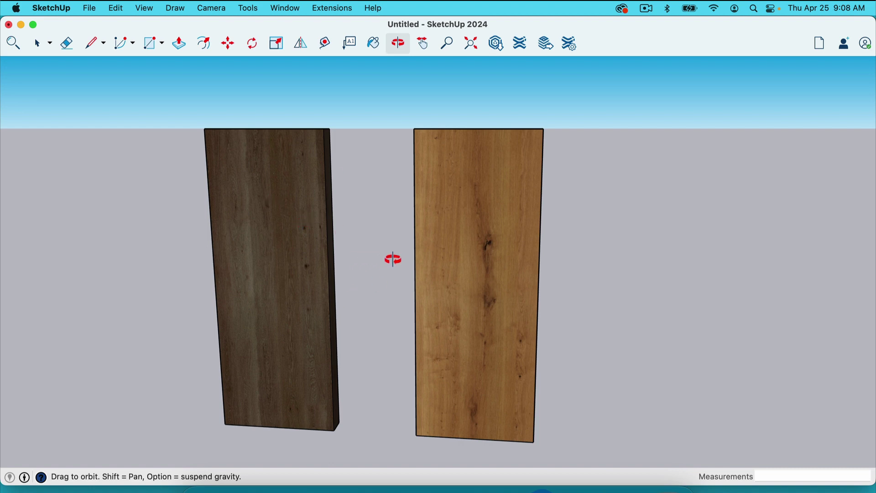
pyautogui.moveTo(471, 276); pyautogui.dragTo(250, 270)
pyautogui.scroll(3, 287, 219)
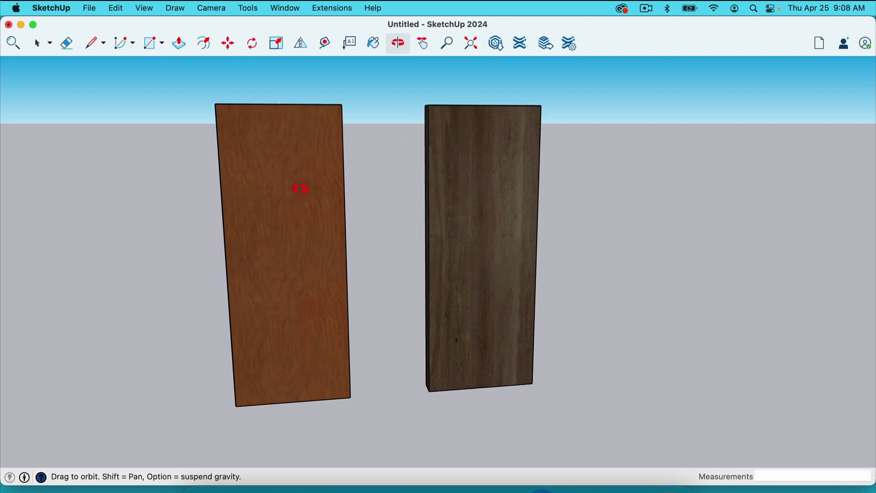